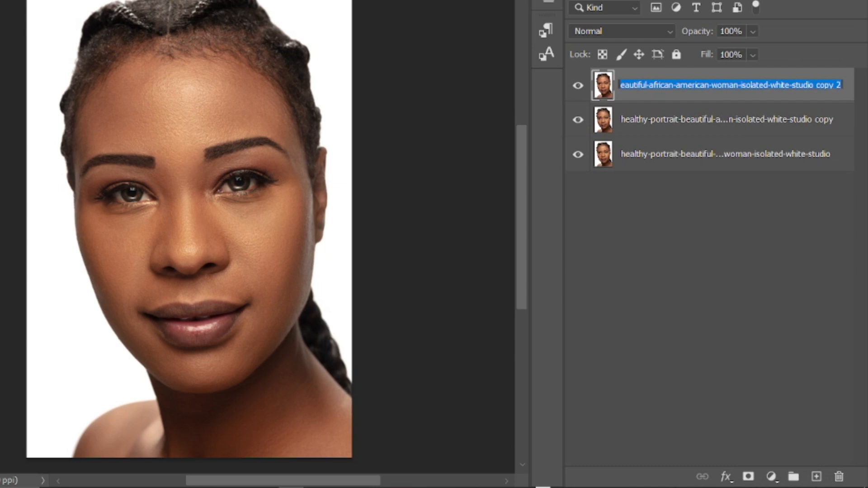
Step: Rename the topmost portrait copy to HIGH and the copy below it to LOW
{"action": "type", "text": "HIGH"}
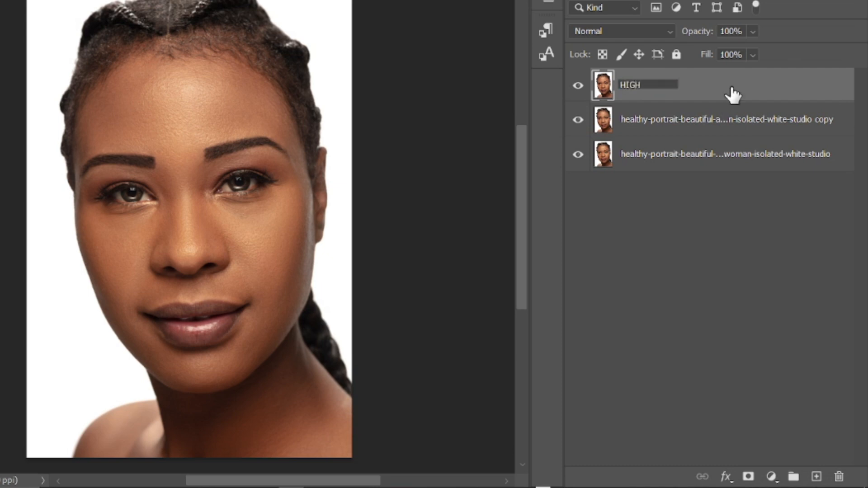
{"action": "double_click", "coordinate": [703, 120]}
{"action": "key", "text": "Escape"}
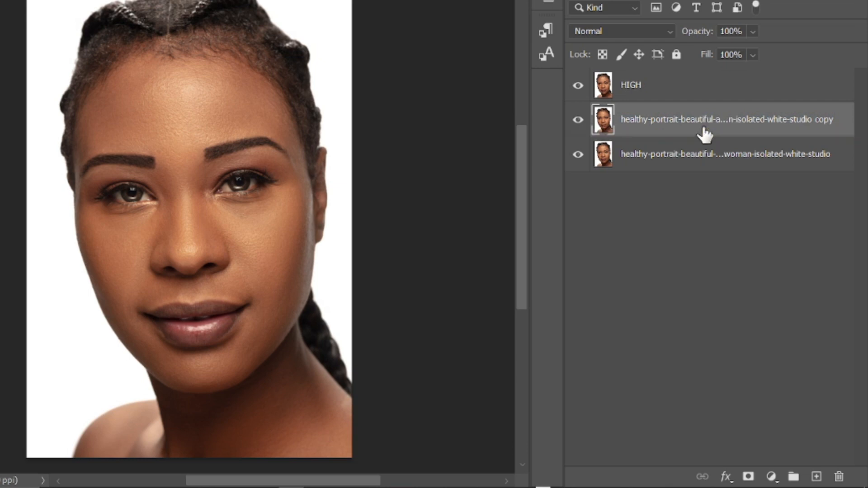
{"action": "double_click", "coordinate": [704, 132]}
{"action": "type", "text": "LOW"}
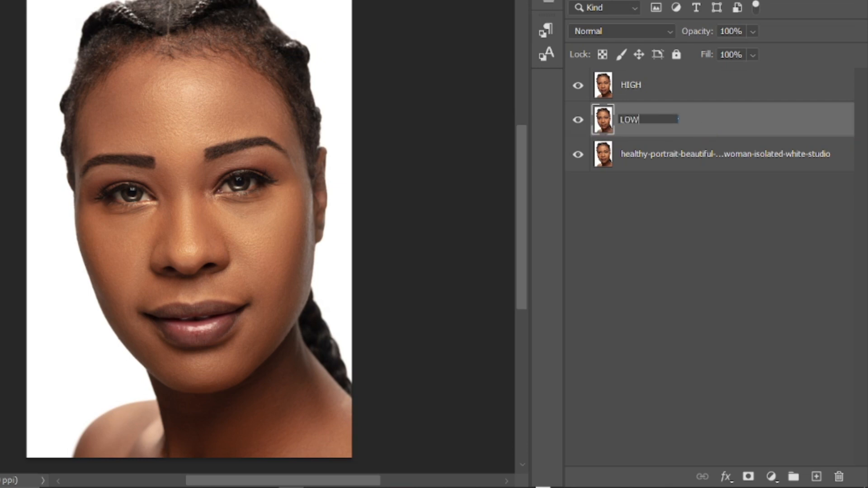
{"action": "left_click", "coordinate": [623, 237]}
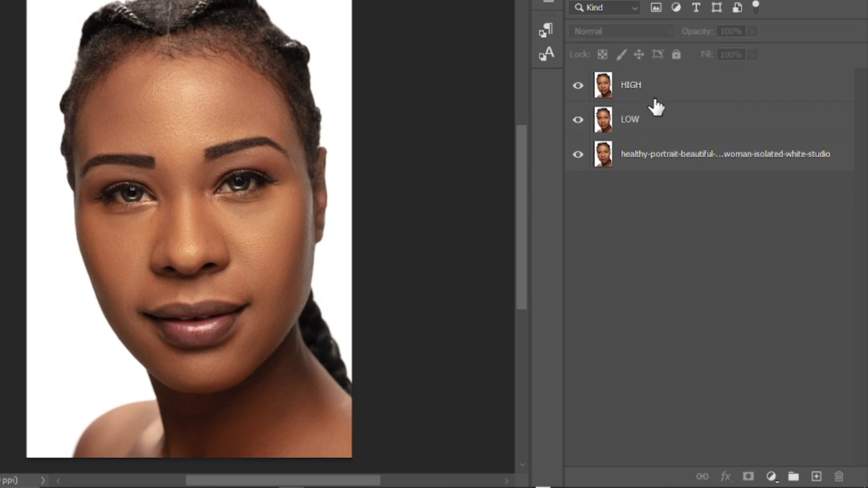
Step: Apply a Gaussian Blur with a 22-pixel radius to the LOW layer and check it by temporarily hiding the HIGH layer
{"action": "left_click", "coordinate": [655, 120]}
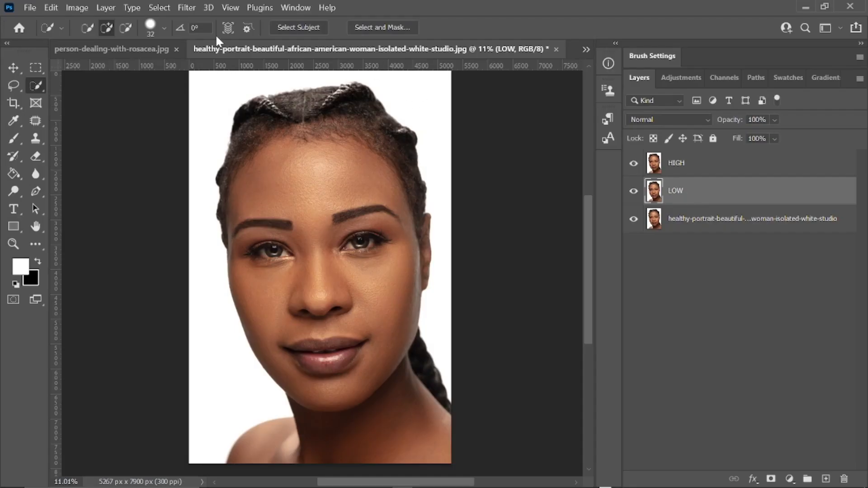
{"action": "left_click", "coordinate": [185, 9]}
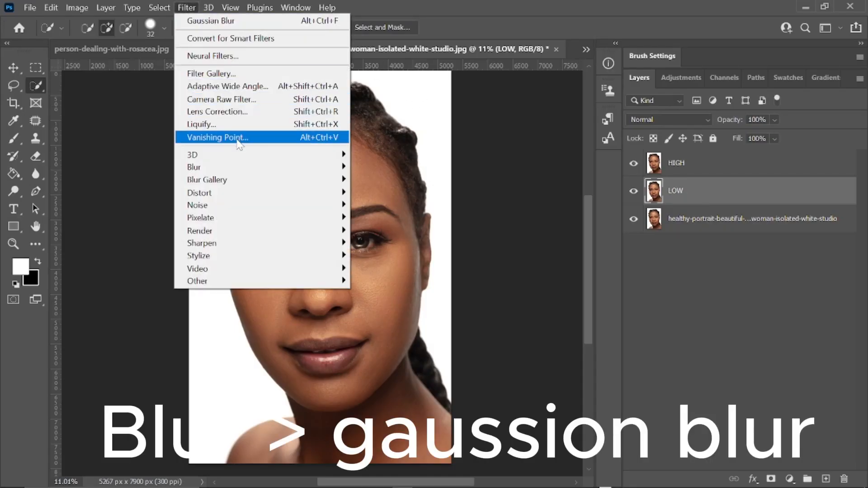
{"action": "mouse_move", "coordinate": [238, 171]}
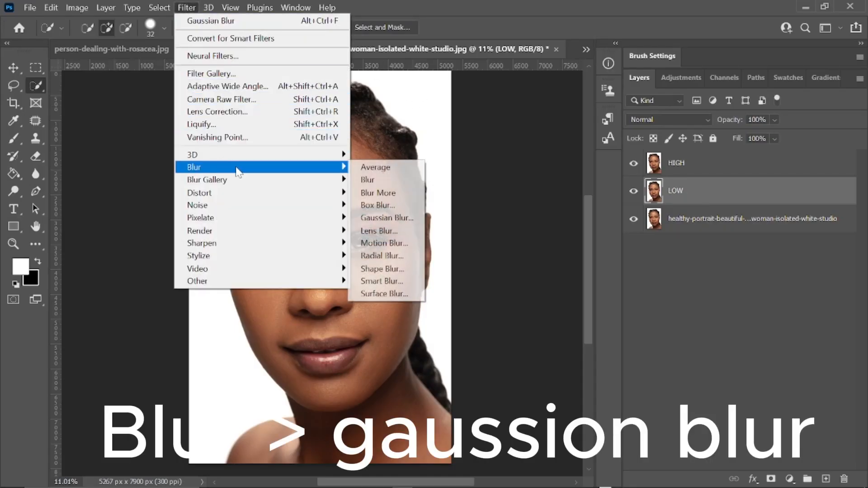
{"action": "left_click", "coordinate": [394, 218]}
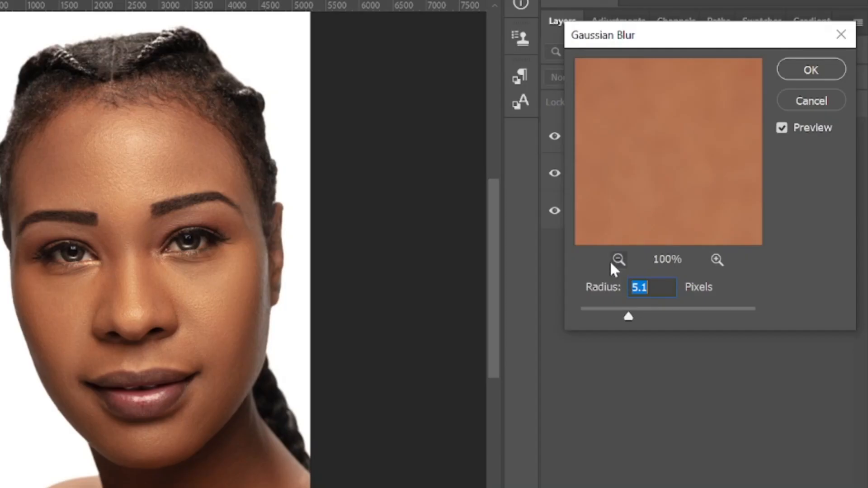
{"action": "left_click", "coordinate": [680, 256]}
{"action": "left_click", "coordinate": [679, 256]}
{"action": "left_click", "coordinate": [680, 256]}
{"action": "left_click", "coordinate": [680, 256]}
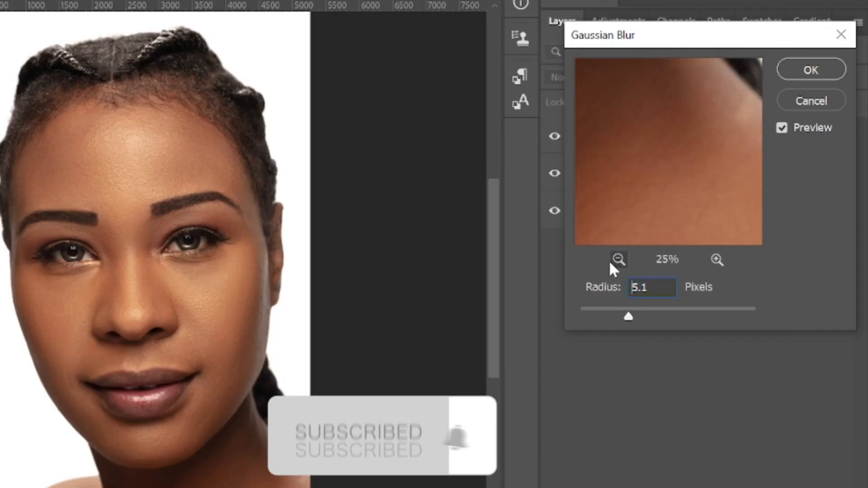
{"action": "left_click", "coordinate": [612, 264]}
{"action": "left_click", "coordinate": [611, 264]}
{"action": "left_click", "coordinate": [612, 264]}
{"action": "left_click_drag", "start_coordinate": [663, 128], "coordinate": [574, 194]}
{"action": "left_click", "coordinate": [718, 260]}
{"action": "left_click", "coordinate": [718, 260]}
{"action": "left_click", "coordinate": [717, 259]}
{"action": "left_click", "coordinate": [717, 260]}
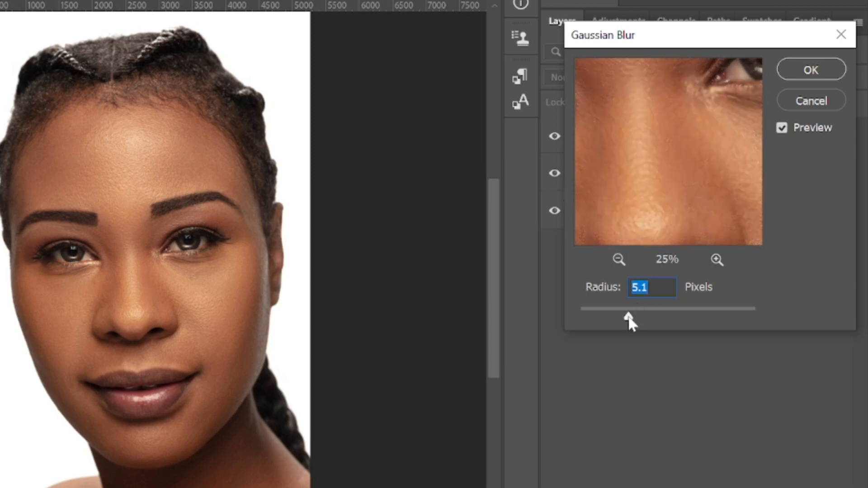
{"action": "mouse_move", "coordinate": [629, 317]}
{"action": "left_mouse_down"}
{"action": "mouse_move", "coordinate": [590, 315]}
{"action": "mouse_move", "coordinate": [624, 317]}
{"action": "left_mouse_up"}
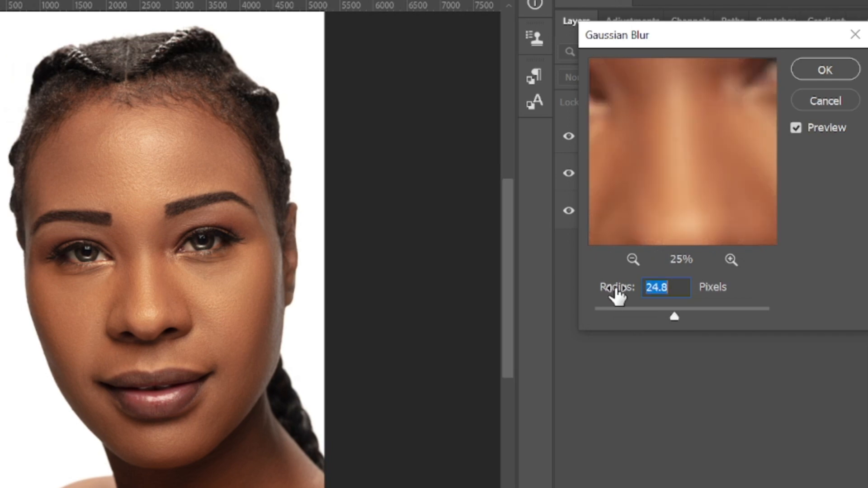
{"action": "mouse_move", "coordinate": [603, 290]}
{"action": "left_mouse_down"}
{"action": "mouse_move", "coordinate": [595, 289]}
{"action": "mouse_move", "coordinate": [615, 294]}
{"action": "mouse_move", "coordinate": [591, 297]}
{"action": "mouse_move", "coordinate": [619, 295]}
{"action": "left_mouse_up"}
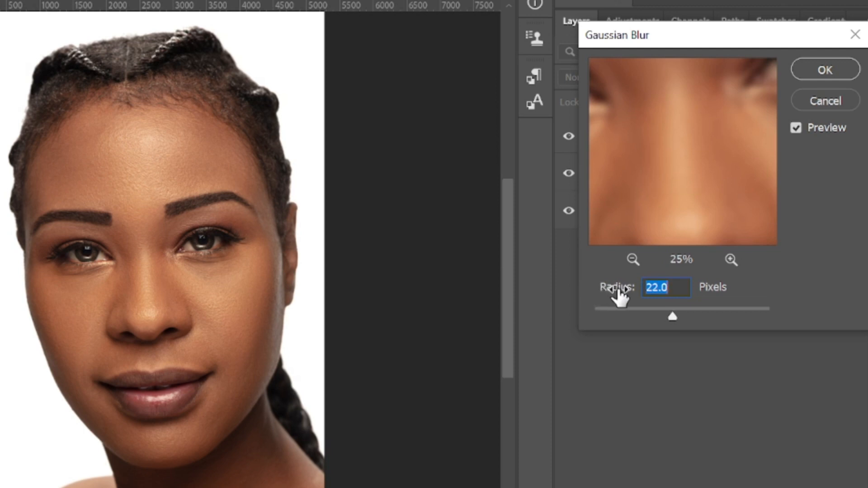
{"action": "left_click", "coordinate": [825, 70]}
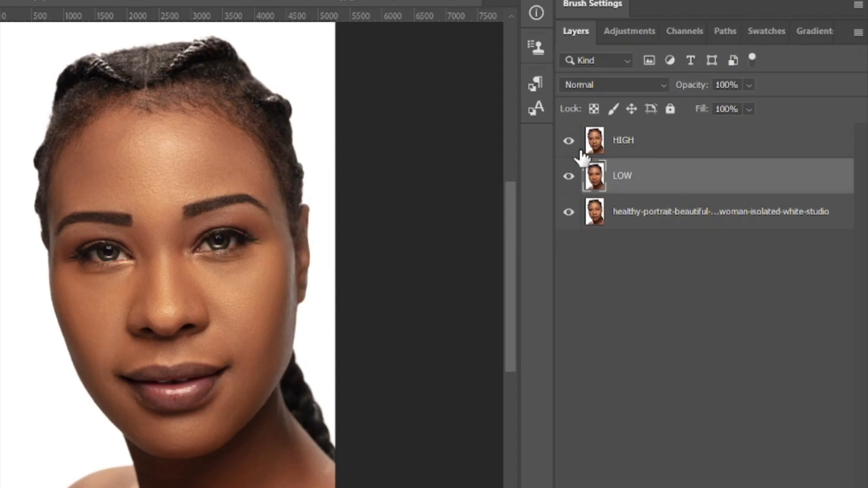
{"action": "left_click", "coordinate": [569, 142]}
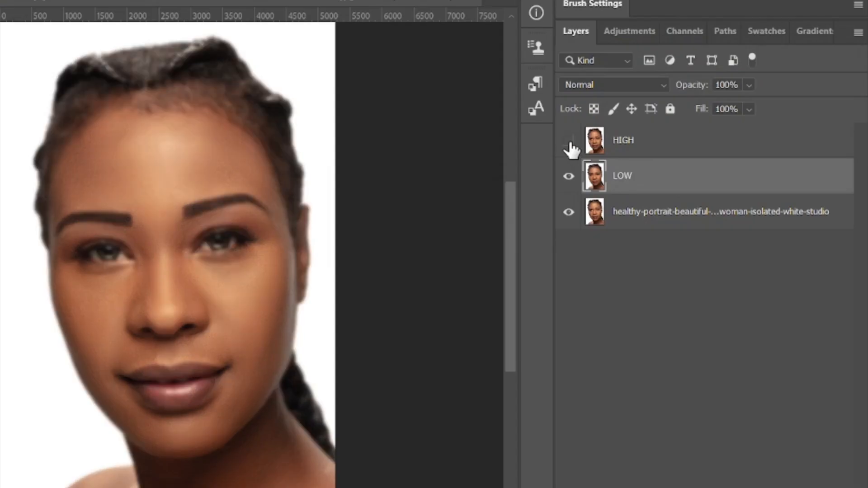
{"action": "left_click", "coordinate": [569, 143]}
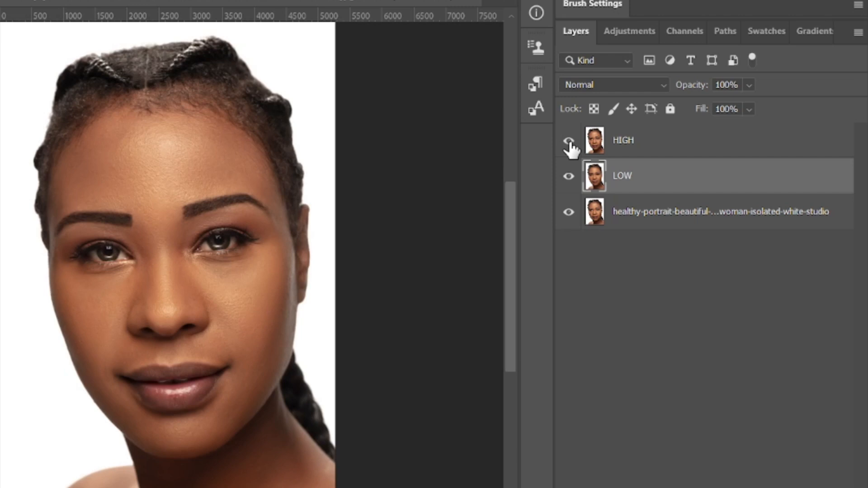
Step: Apply the LOW layer to the HIGH layer with Apply Image, using Subtract blending, 100% opacity, scale 2 and offset 128
{"action": "left_click", "coordinate": [636, 143]}
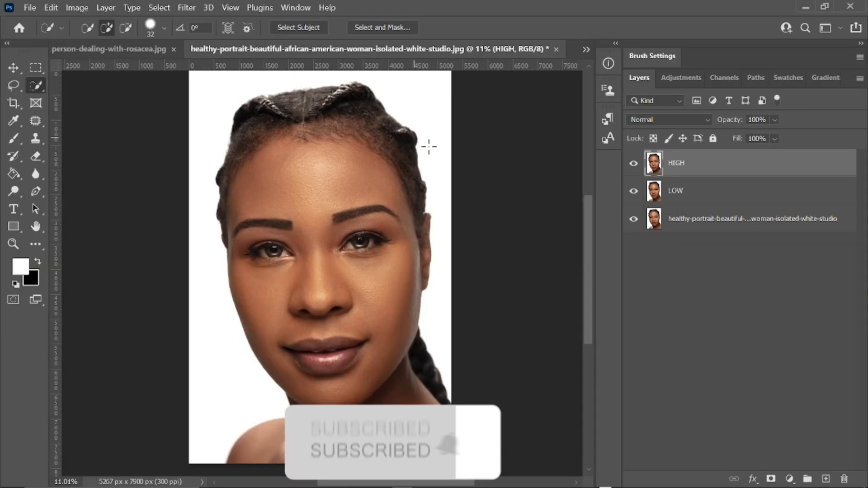
{"action": "left_click", "coordinate": [77, 7]}
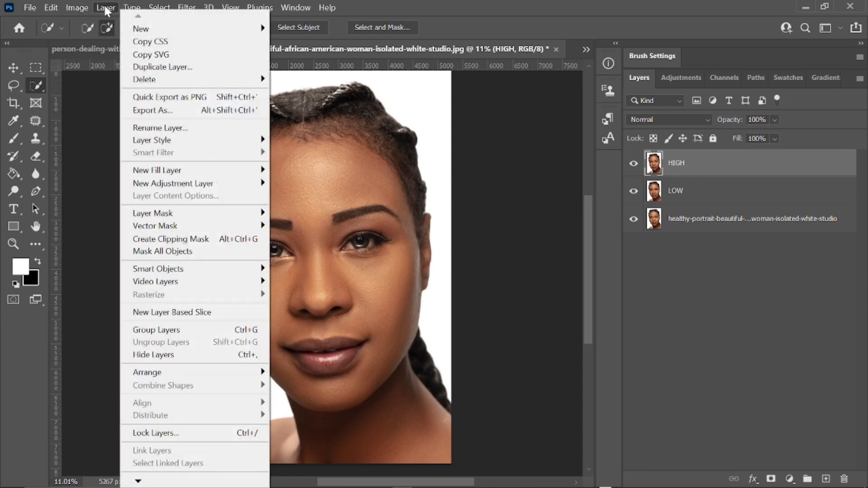
{"action": "mouse_move", "coordinate": [106, 8]}
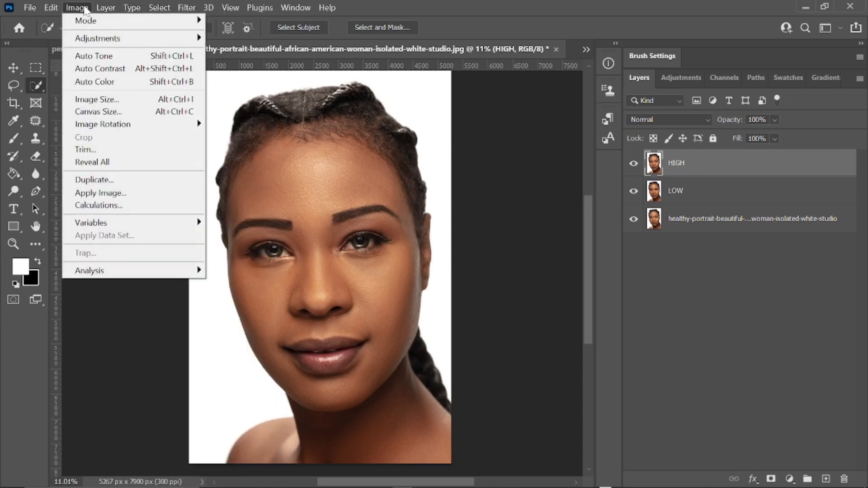
{"action": "left_click", "coordinate": [85, 9]}
{"action": "left_click", "coordinate": [81, 8]}
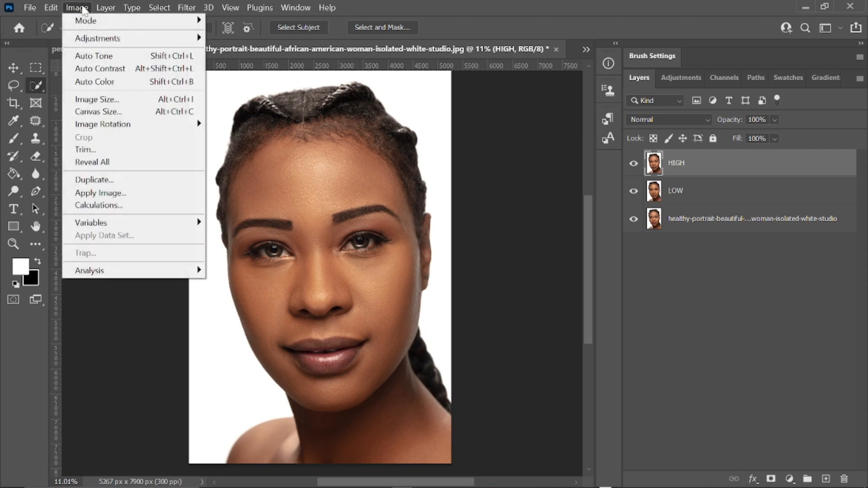
{"action": "left_click", "coordinate": [103, 194]}
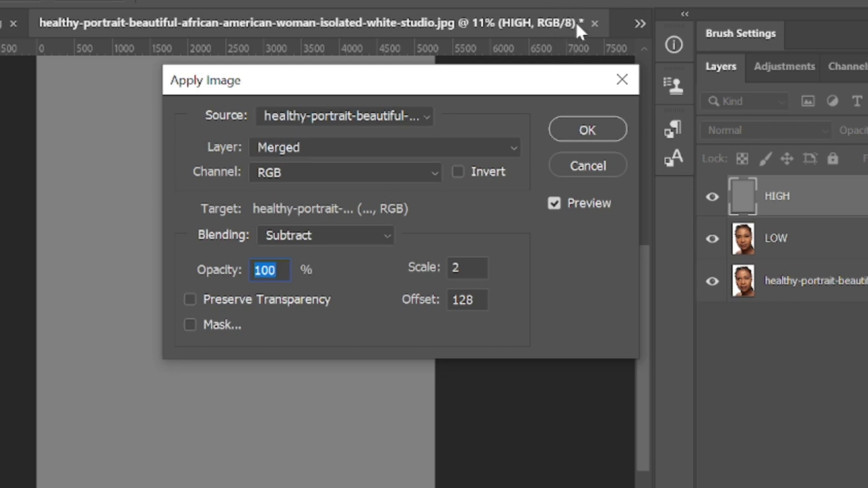
{"action": "left_click", "coordinate": [331, 150]}
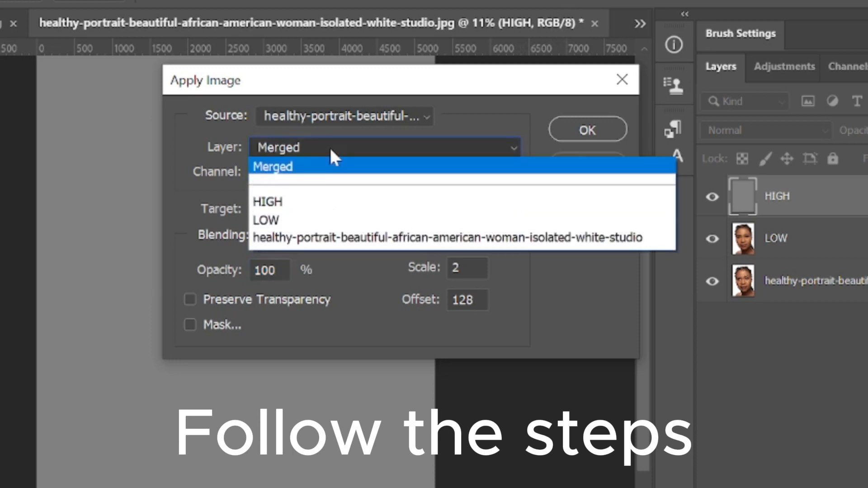
{"action": "left_click", "coordinate": [305, 222]}
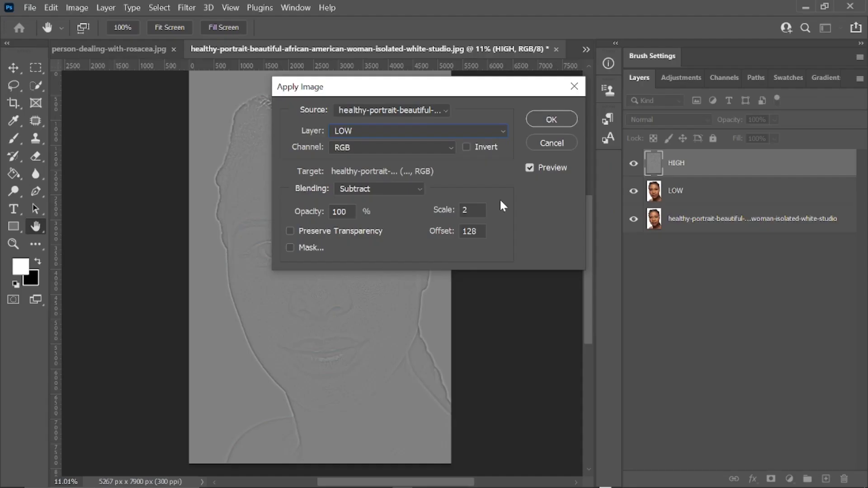
{"action": "left_click", "coordinate": [548, 124]}
Step: Set the HIGH layer's blend mode to Linear Light and group it with the LOW layer
{"action": "left_click", "coordinate": [662, 120]}
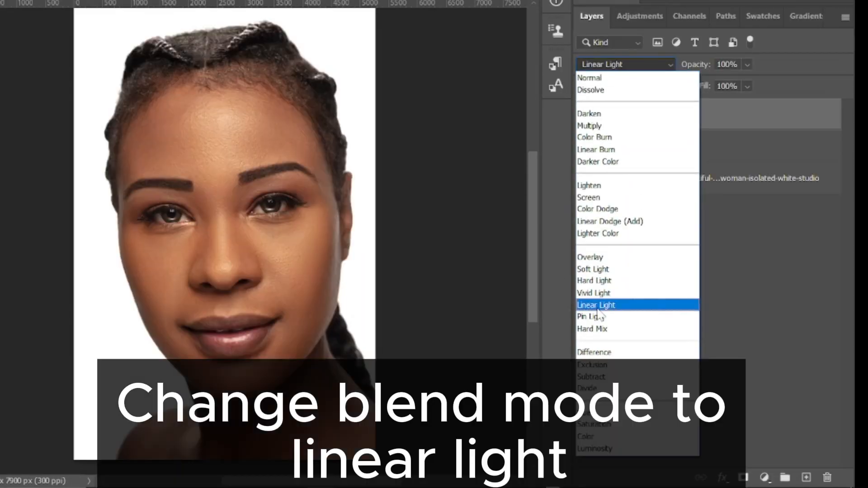
{"action": "left_click", "coordinate": [598, 306]}
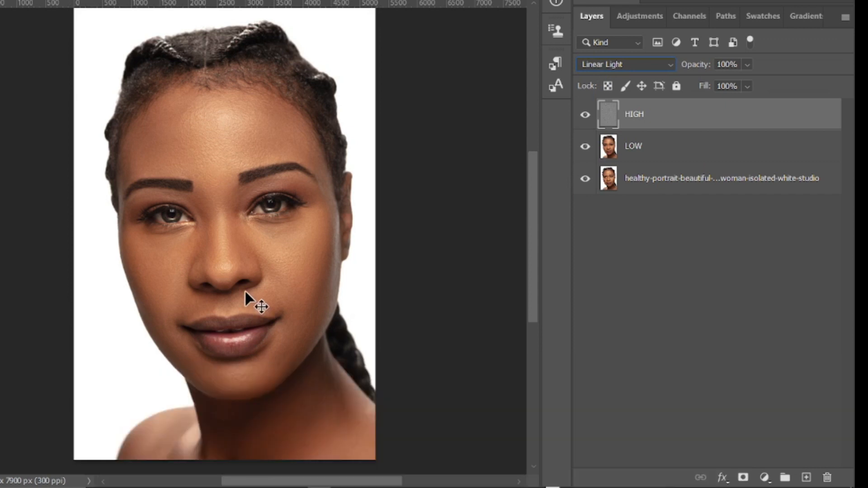
{"action": "left_click", "coordinate": [666, 154]}
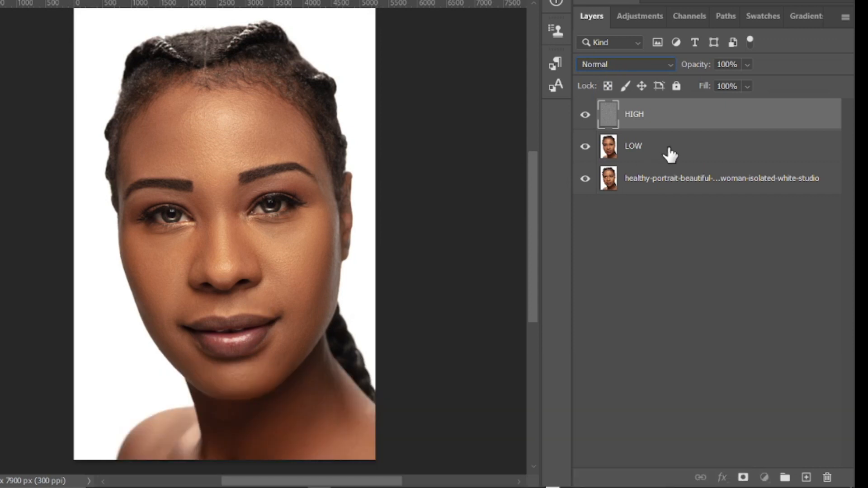
{"action": "left_click", "coordinate": [674, 116], "text": "shift"}
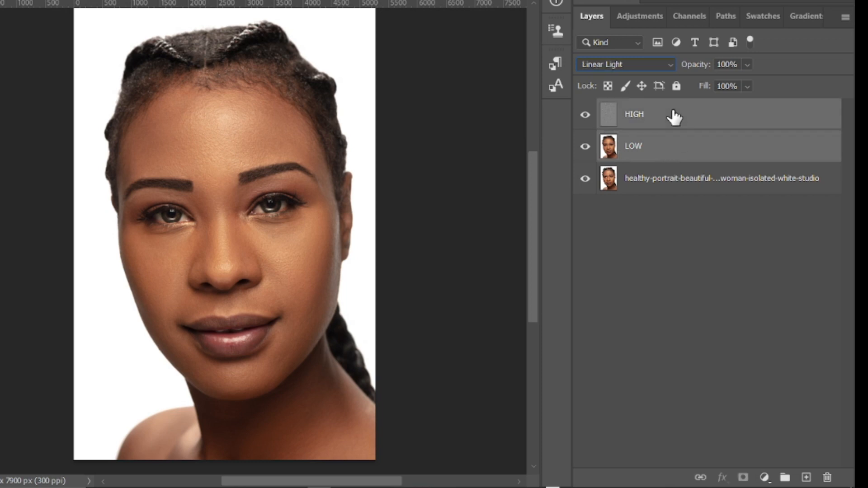
{"action": "left_click_drag", "start_coordinate": [649, 126], "coordinate": [785, 477]}
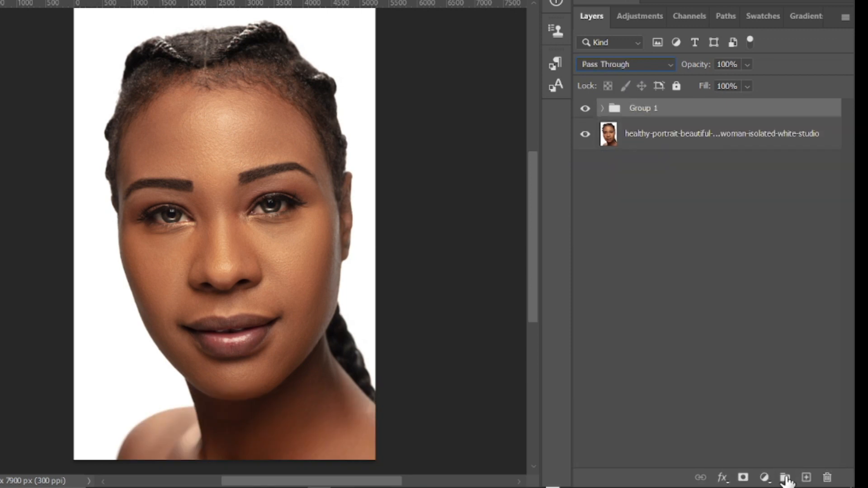
{"action": "double_click", "coordinate": [640, 110]}
{"action": "left_click", "coordinate": [682, 243]}
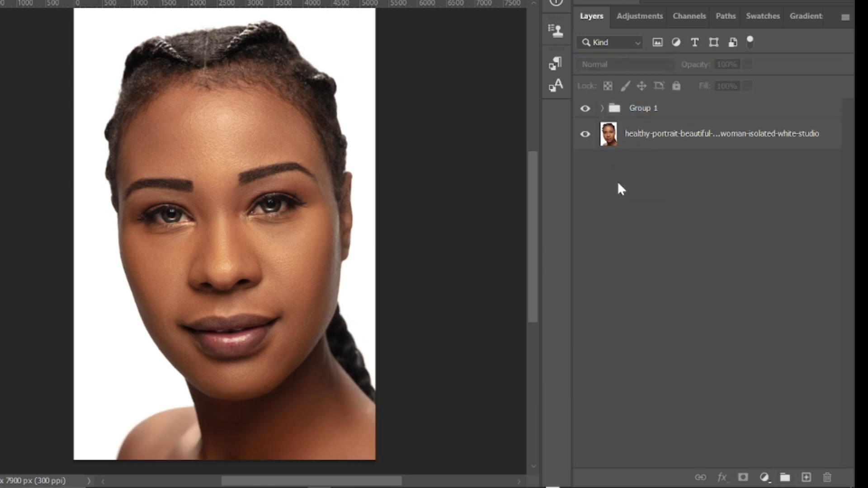
Step: Expand the layer group, hide the HIGH layer and make the LOW layer active
{"action": "left_click", "coordinate": [602, 109]}
{"action": "left_click", "coordinate": [586, 133]}
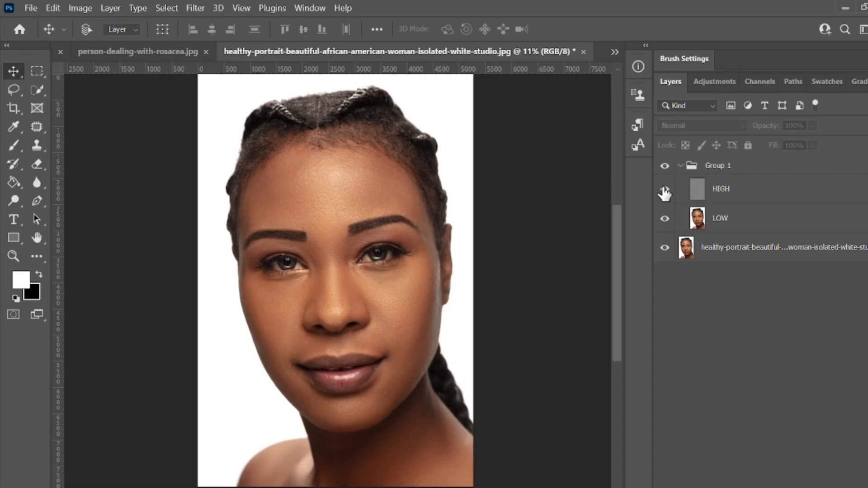
{"action": "scroll", "coordinate": [246, 281], "scroll_direction": "up", "scroll_amount": 5}
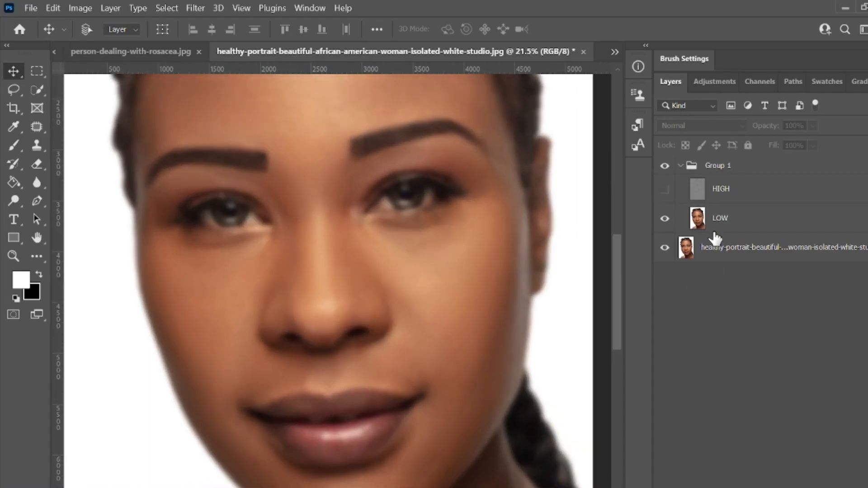
{"action": "left_click", "coordinate": [727, 224]}
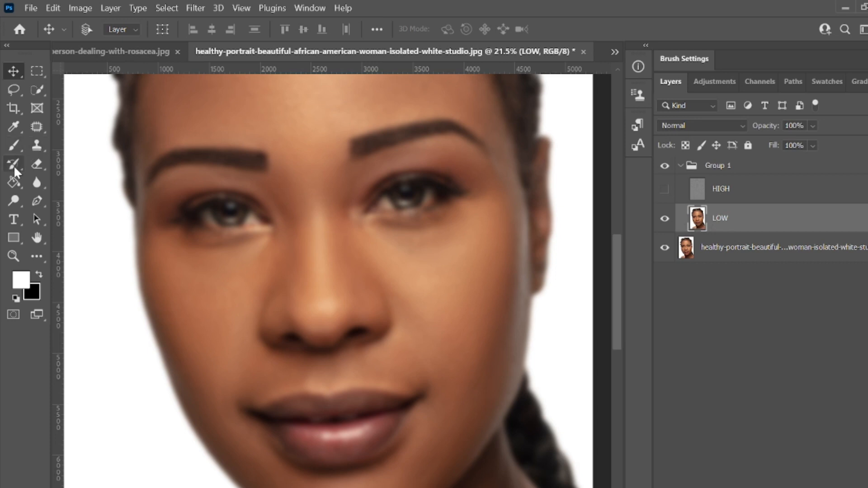
Step: Switch to the Mixer Brush tool and set its brush size to 246 px
{"action": "left_click", "coordinate": [14, 146]}
{"action": "right_click", "coordinate": [15, 146]}
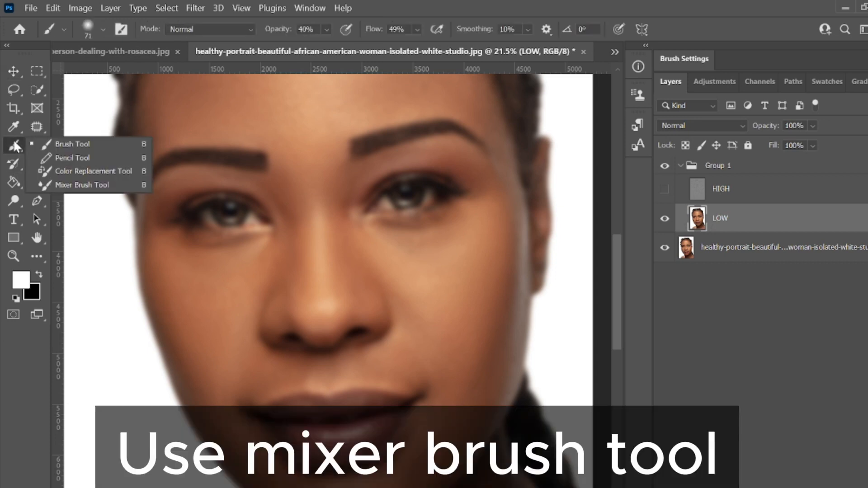
{"action": "left_click", "coordinate": [75, 186]}
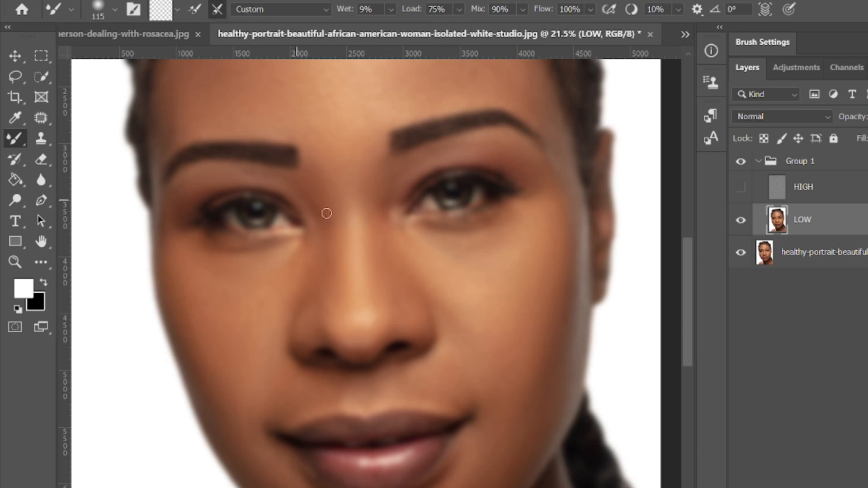
{"action": "scroll", "coordinate": [367, 287], "scroll_direction": "down", "scroll_amount": 1}
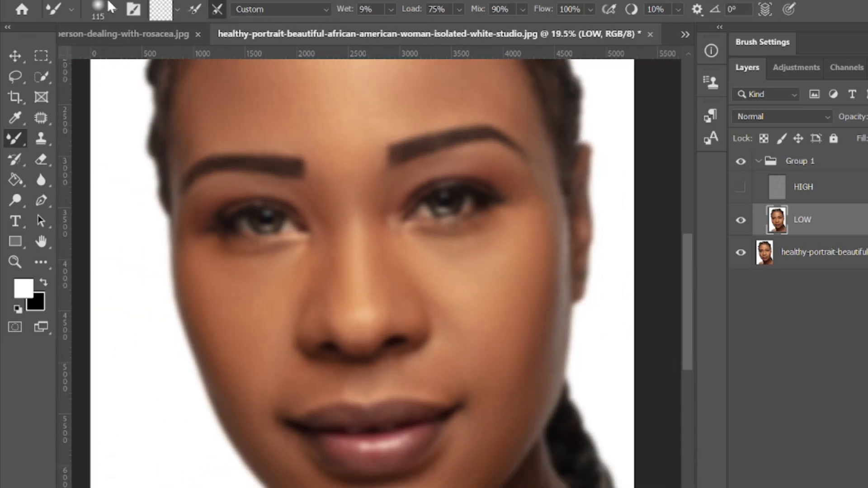
{"action": "left_click", "coordinate": [112, 6]}
{"action": "left_click_drag", "start_coordinate": [97, 45], "coordinate": [186, 50]}
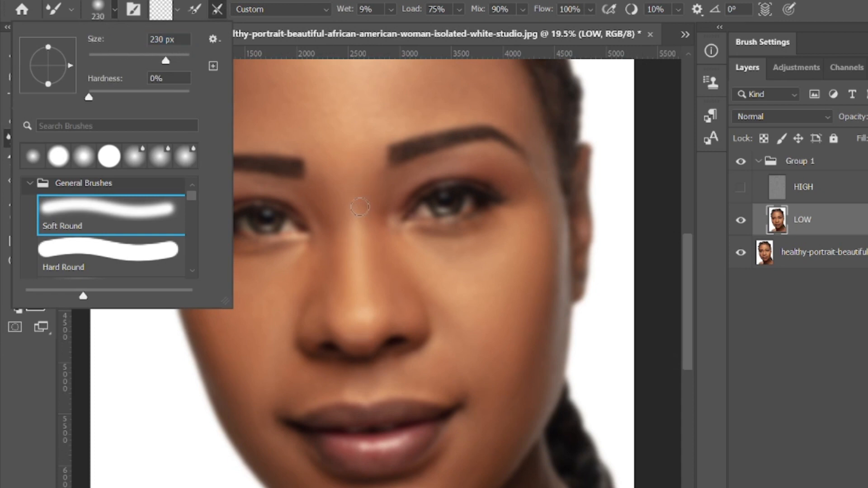
{"action": "left_click_drag", "start_coordinate": [106, 39], "coordinate": [119, 39]}
{"action": "left_click", "coordinate": [354, 101]}
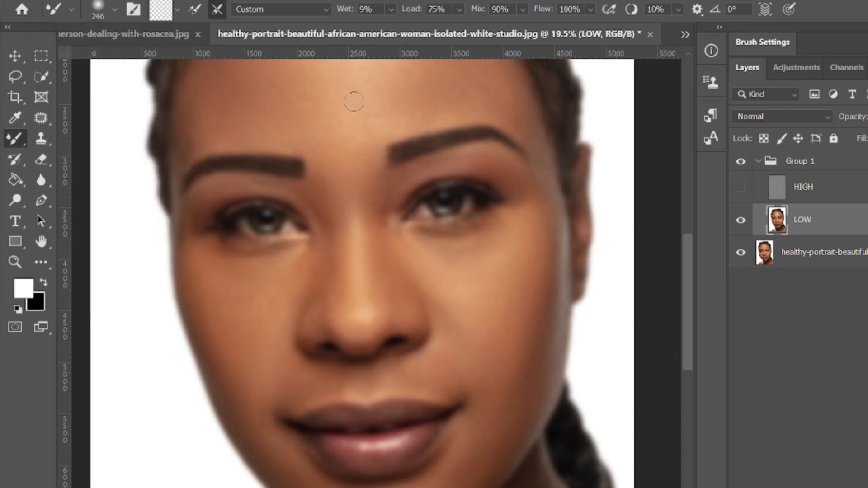
Step: Increase the Mixer Brush size to 385 px for working on the forehead
{"action": "scroll", "coordinate": [355, 163], "scroll_direction": "up", "scroll_amount": 2}
{"action": "scroll", "coordinate": [355, 162], "scroll_direction": "down", "scroll_amount": 3}
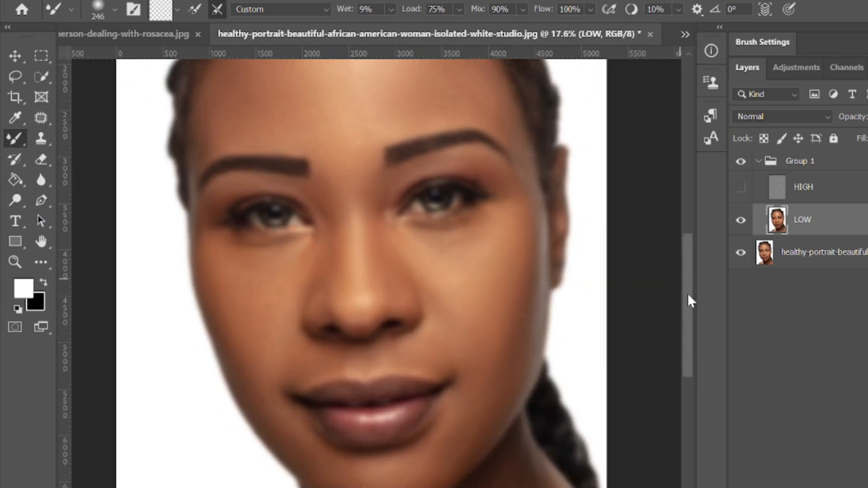
{"action": "left_click_drag", "start_coordinate": [689, 303], "coordinate": [690, 259]}
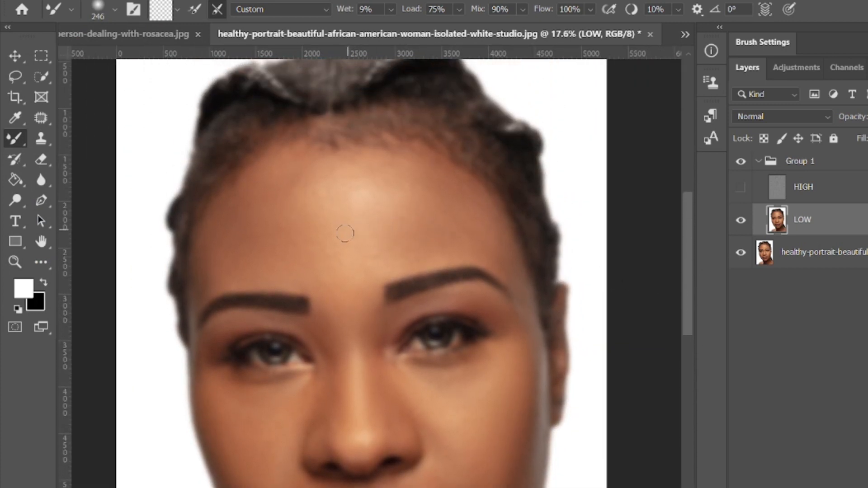
{"action": "left_click", "coordinate": [115, 10]}
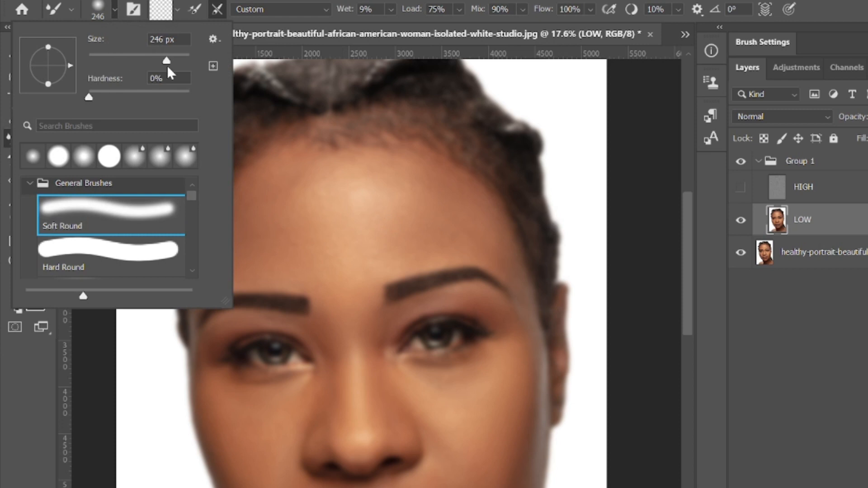
{"action": "left_click_drag", "start_coordinate": [167, 65], "coordinate": [174, 60]}
{"action": "left_click", "coordinate": [313, 203]}
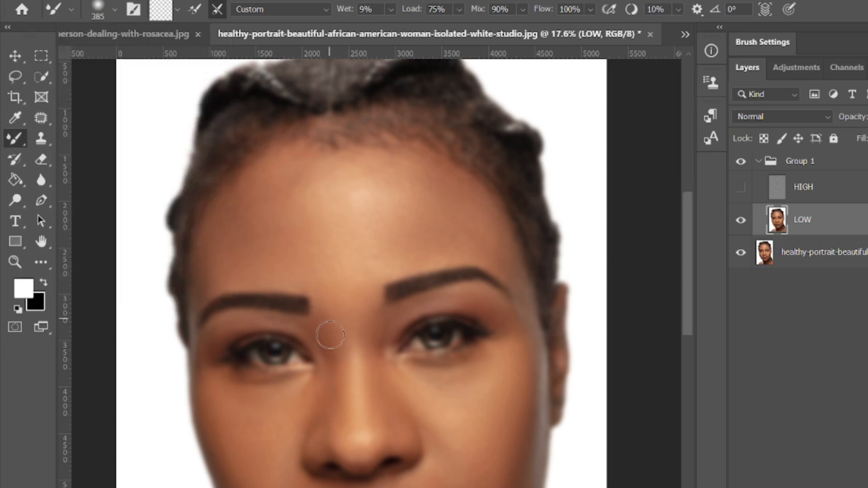
Step: Smooth the skin tones of the forehead and both cheeks on the LOW layer with the Mixer Brush
{"action": "scroll", "coordinate": [358, 367], "scroll_direction": "up", "scroll_amount": 2}
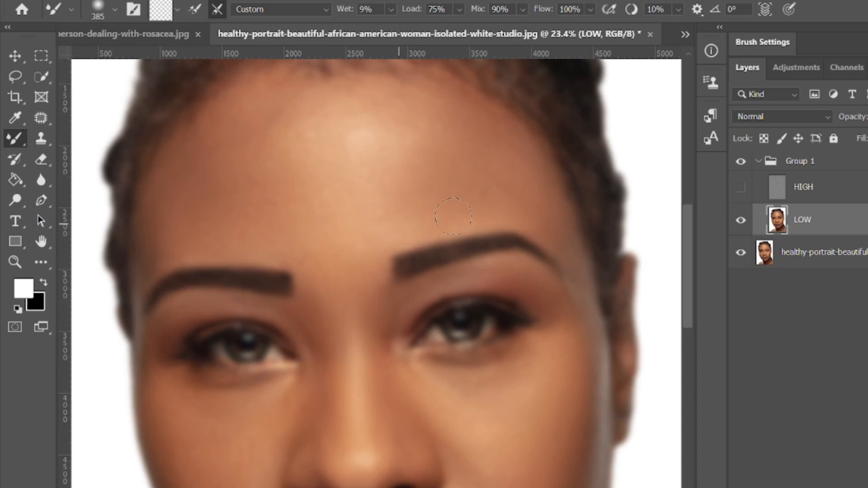
{"action": "scroll", "coordinate": [346, 198], "scroll_direction": "down", "scroll_amount": 2}
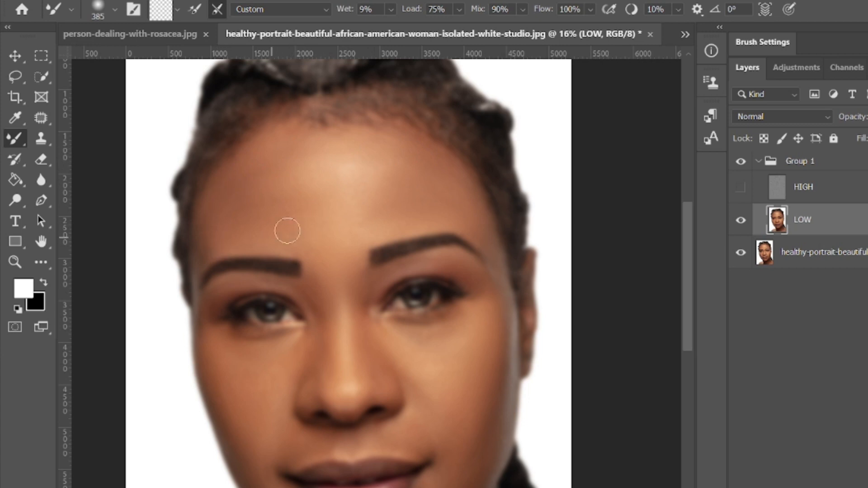
{"action": "scroll", "coordinate": [344, 389], "scroll_direction": "up", "scroll_amount": 3}
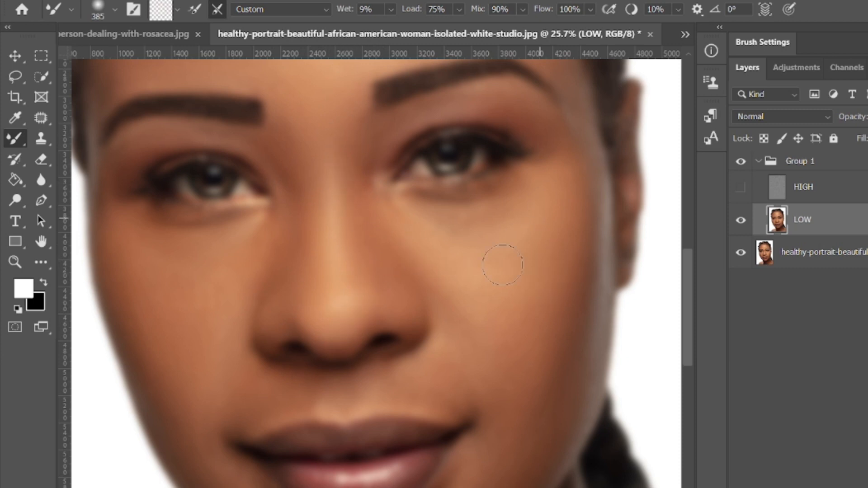
{"action": "scroll", "coordinate": [443, 350], "scroll_direction": "down", "scroll_amount": 2}
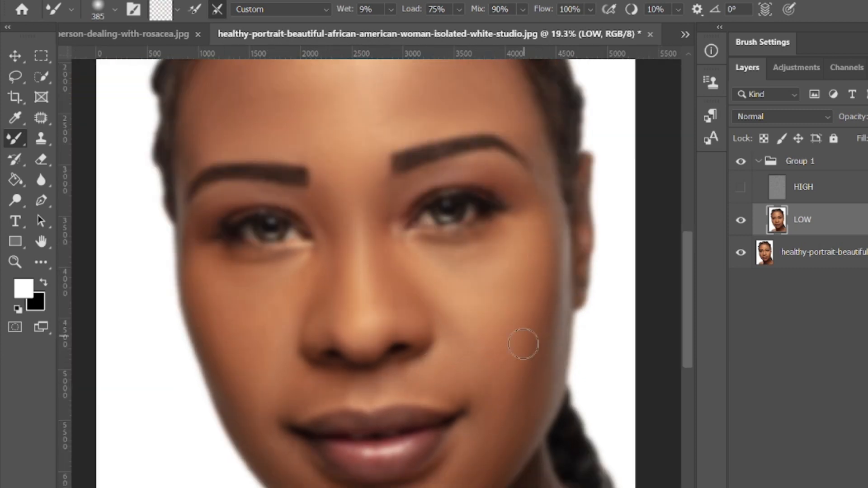
{"action": "scroll", "coordinate": [285, 337], "scroll_direction": "up", "scroll_amount": 2}
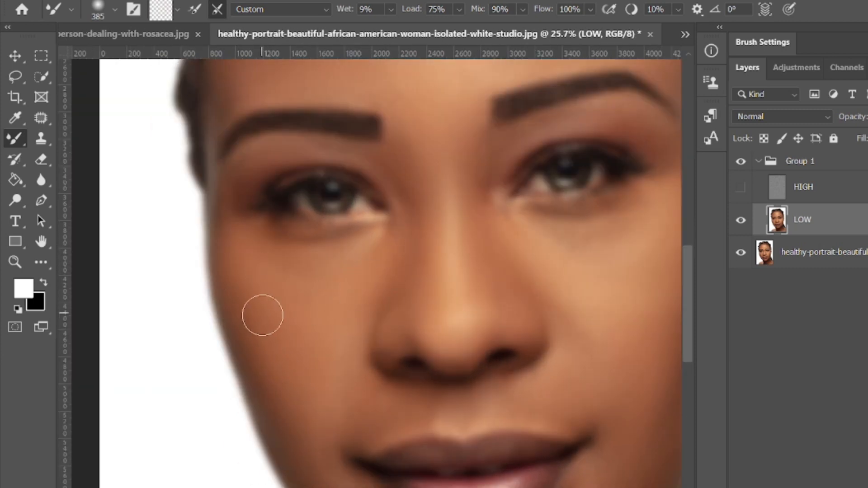
{"action": "scroll", "coordinate": [316, 407], "scroll_direction": "down", "scroll_amount": 2}
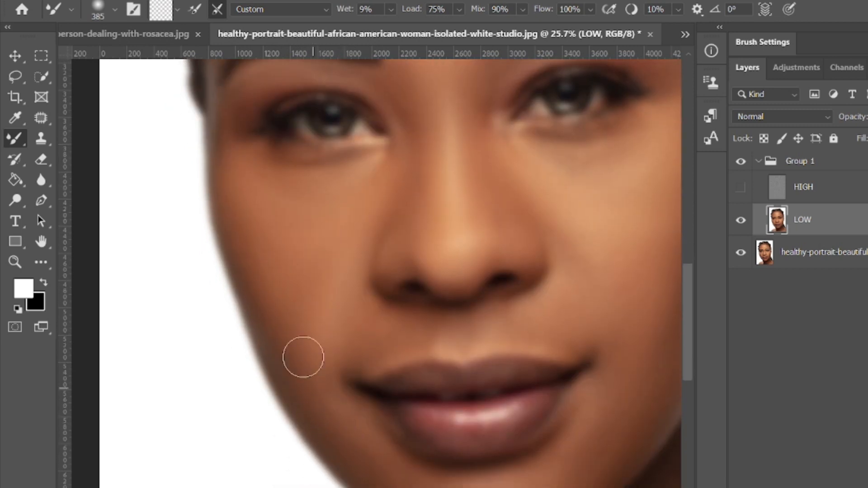
Step: Blend the skin around the mouth, lower cheeks and temple on the LOW layer with the Mixer Brush
{"action": "scroll", "coordinate": [335, 385], "scroll_direction": "down", "scroll_amount": 2}
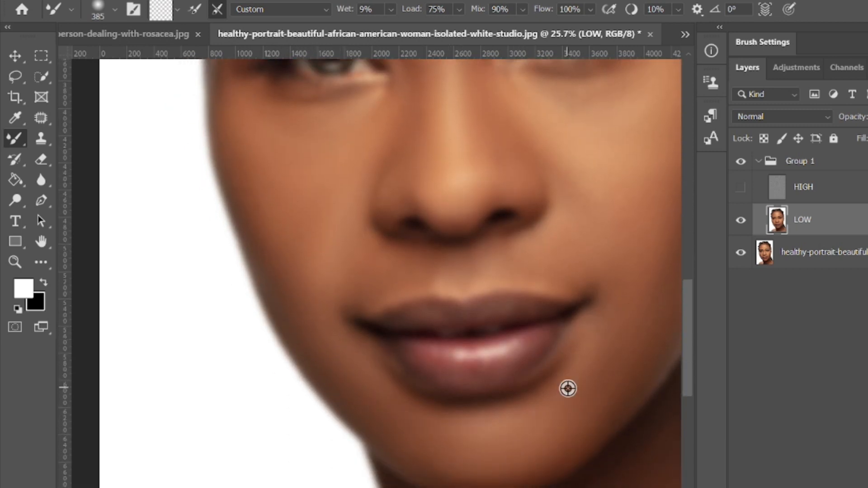
{"action": "scroll", "coordinate": [497, 385], "scroll_direction": "up", "scroll_amount": 2}
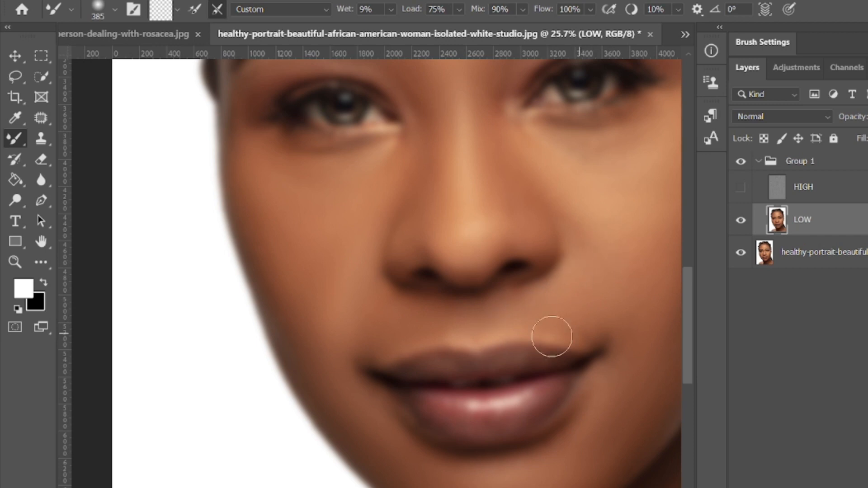
{"action": "scroll", "coordinate": [513, 383], "scroll_direction": "right", "scroll_amount": 3}
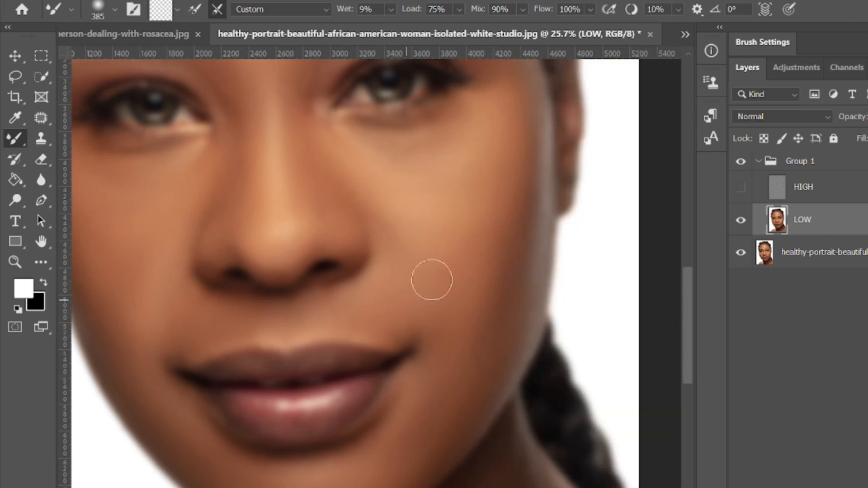
{"action": "scroll", "coordinate": [479, 310], "scroll_direction": "down", "scroll_amount": 2}
{"action": "scroll", "coordinate": [521, 235], "scroll_direction": "up", "scroll_amount": 2}
{"action": "scroll", "coordinate": [502, 155], "scroll_direction": "up", "scroll_amount": 2}
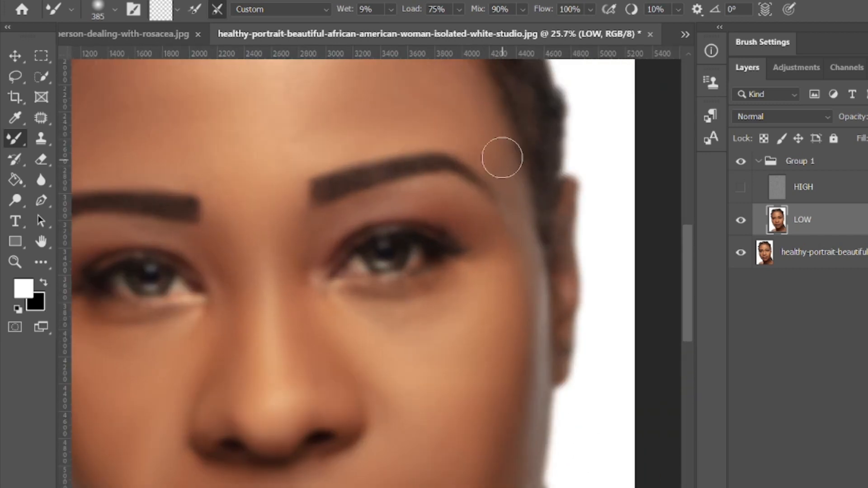
{"action": "scroll", "coordinate": [479, 432], "scroll_direction": "down", "scroll_amount": 2}
{"action": "scroll", "coordinate": [478, 431], "scroll_direction": "up", "scroll_amount": 2}
{"action": "scroll", "coordinate": [457, 389], "scroll_direction": "down", "scroll_amount": 3}
{"action": "scroll", "coordinate": [455, 298], "scroll_direction": "right", "scroll_amount": 2}
{"action": "scroll", "coordinate": [450, 293], "scroll_direction": "left", "scroll_amount": 3}
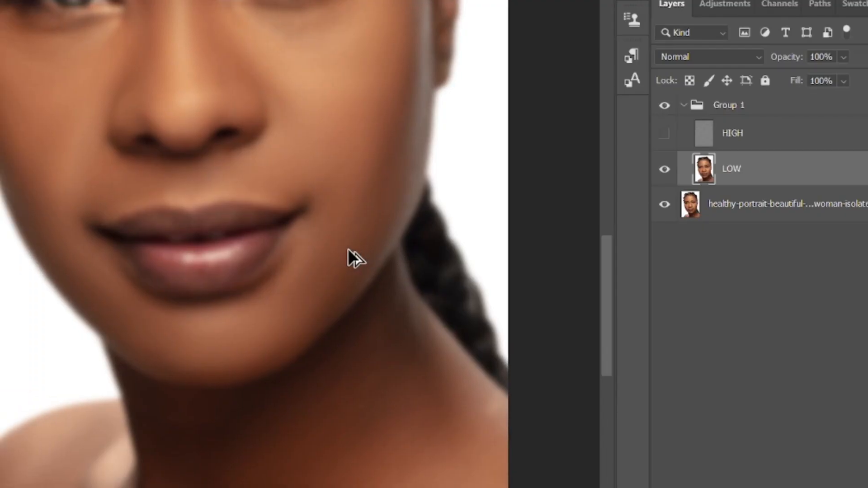
Step: Show the HIGH layer again over the smoothed LOW layer with the whole face in view
{"action": "scroll", "coordinate": [450, 294], "scroll_direction": "down", "scroll_amount": 2}
{"action": "scroll", "coordinate": [348, 249], "scroll_direction": "down", "scroll_amount": 2}
{"action": "scroll", "coordinate": [349, 225], "scroll_direction": "up", "scroll_amount": 1}
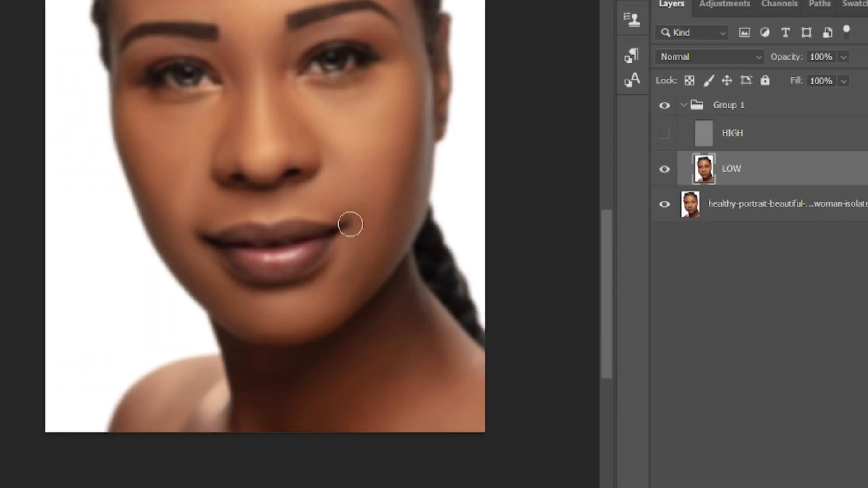
{"action": "scroll", "coordinate": [349, 225], "scroll_direction": "up", "scroll_amount": 3}
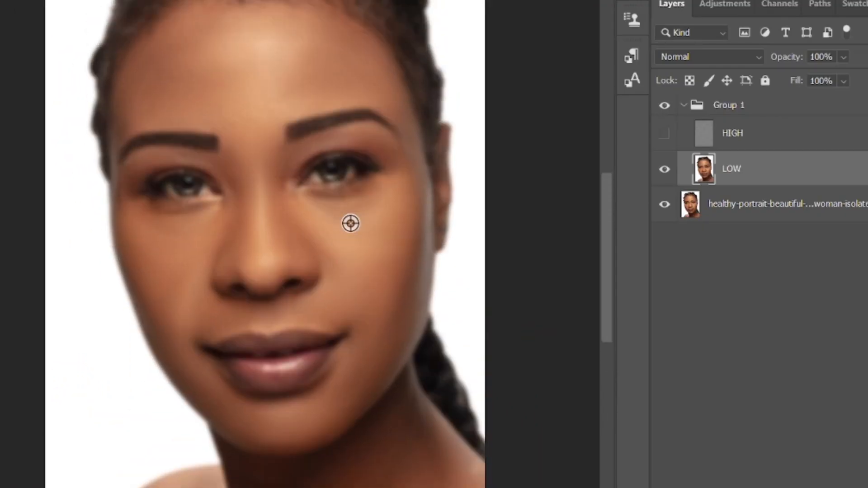
{"action": "left_click", "coordinate": [664, 134]}
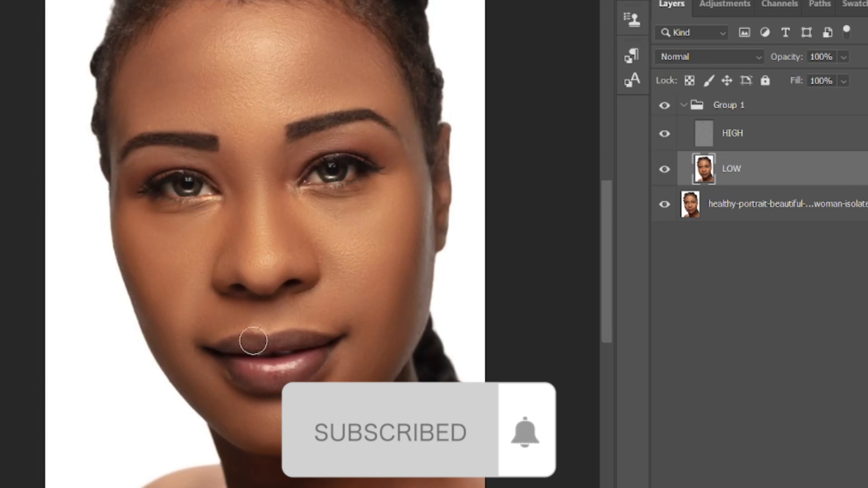
Step: Compare the portrait before and after retouching by toggling the layer group's visibility, and examine the face up close
{"action": "scroll", "coordinate": [252, 341], "scroll_direction": "up", "scroll_amount": 2}
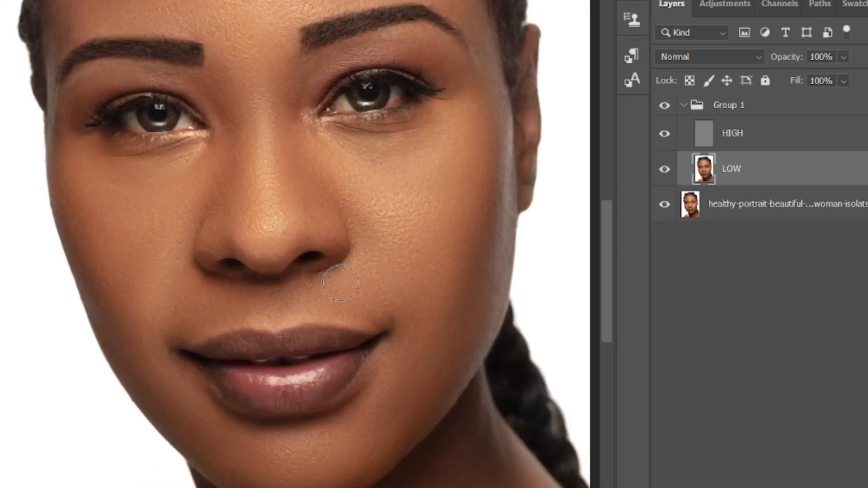
{"action": "scroll", "coordinate": [340, 283], "scroll_direction": "down", "scroll_amount": 2}
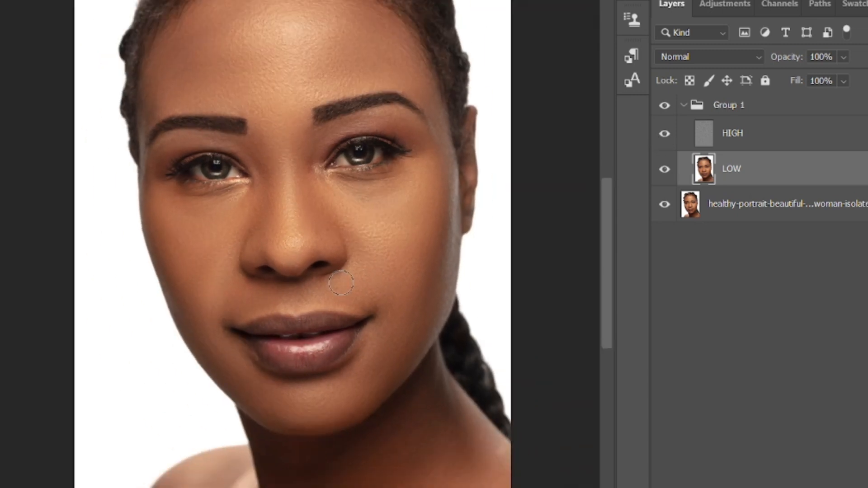
{"action": "left_click", "coordinate": [668, 106]}
{"action": "left_click", "coordinate": [667, 107]}
{"action": "left_click", "coordinate": [670, 105]}
{"action": "scroll", "coordinate": [324, 292], "scroll_direction": "up", "scroll_amount": 2}
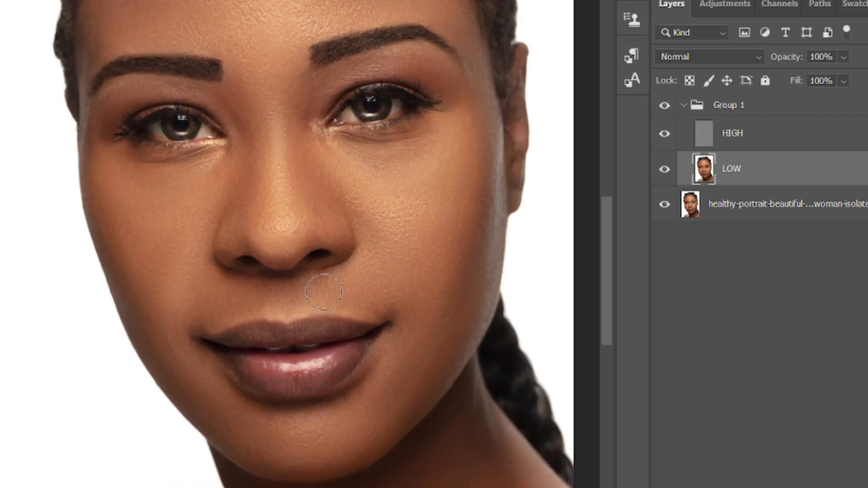
{"action": "scroll", "coordinate": [324, 292], "scroll_direction": "up", "scroll_amount": 2}
{"action": "scroll", "coordinate": [325, 292], "scroll_direction": "down", "scroll_amount": 2}
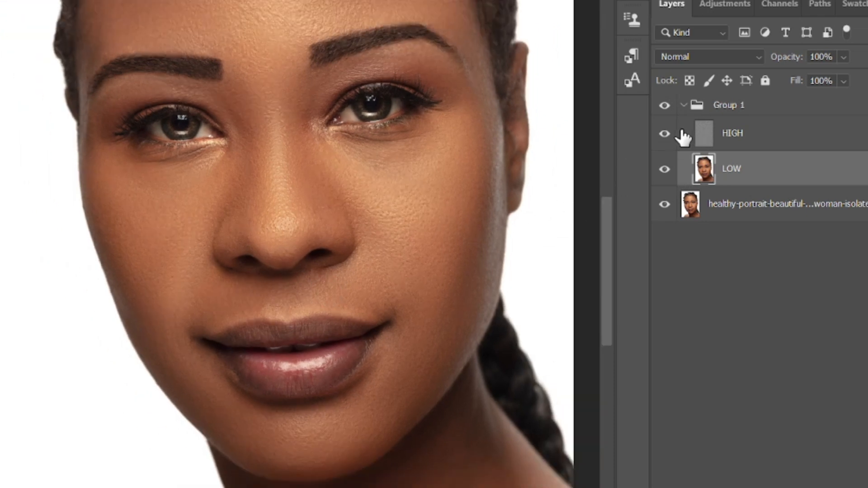
Step: Hide the HIGH layer, blend the facial skin on the LOW layer further with the Mixer Brush, and show HIGH again
{"action": "left_click", "coordinate": [665, 134]}
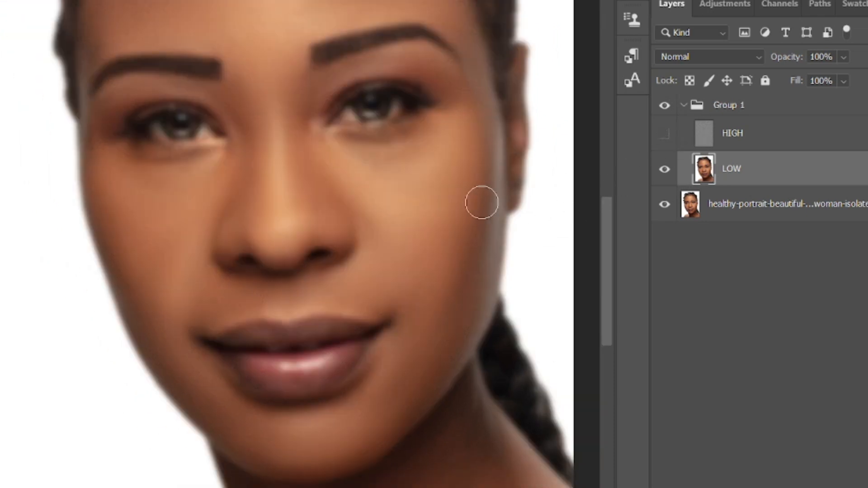
{"action": "scroll", "coordinate": [327, 273], "scroll_direction": "up", "scroll_amount": 1}
{"action": "scroll", "coordinate": [327, 274], "scroll_direction": "down", "scroll_amount": 1}
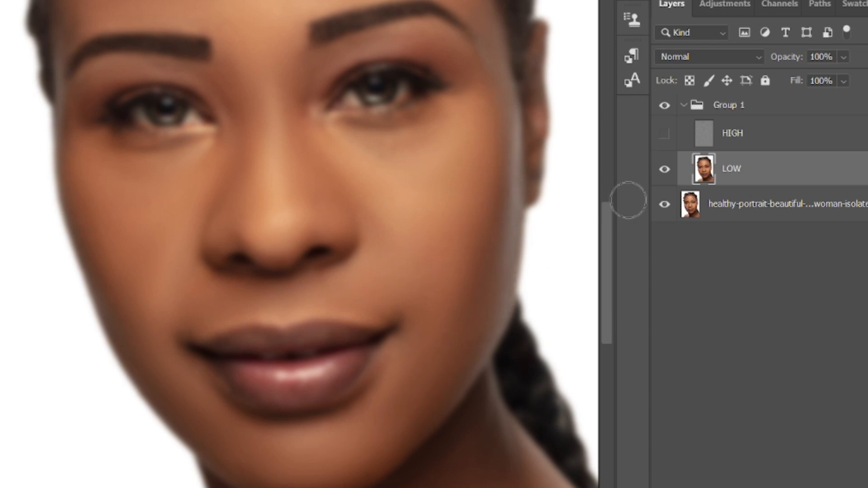
{"action": "left_click", "coordinate": [665, 134]}
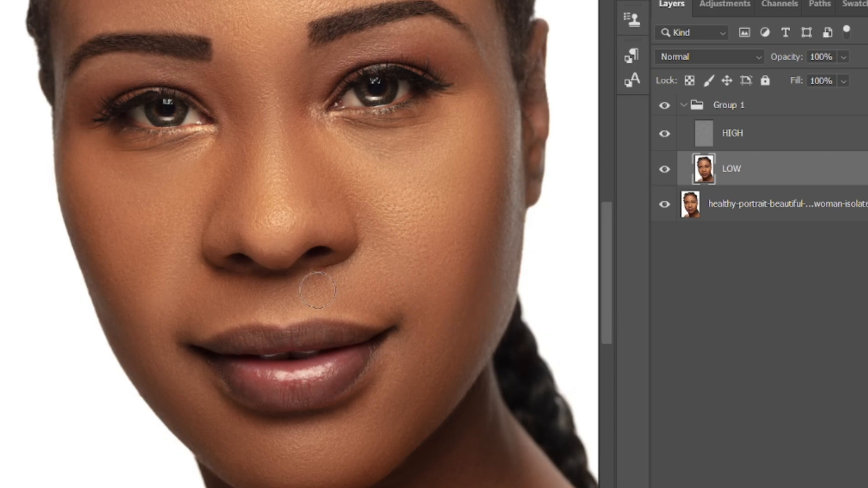
Step: Examine the retouched skin texture and tones on the neck, lips, cheeks and forehead
{"action": "scroll", "coordinate": [317, 291], "scroll_direction": "down", "scroll_amount": 5}
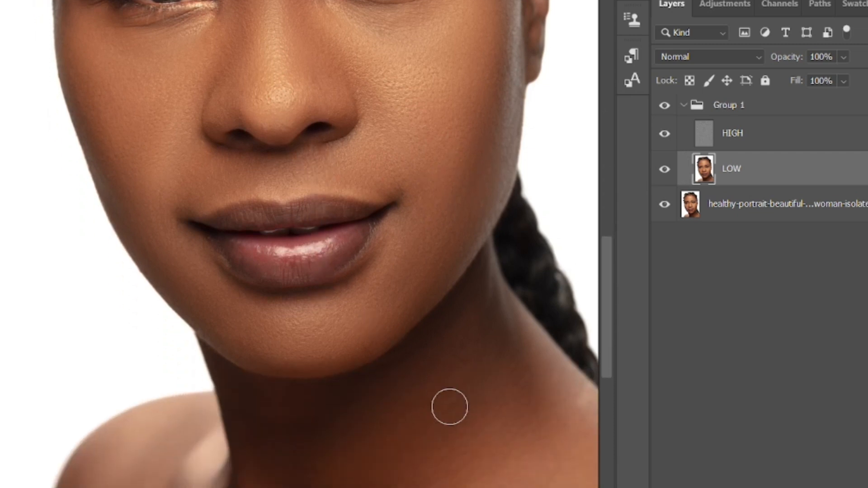
{"action": "scroll", "coordinate": [450, 407], "scroll_direction": "down", "scroll_amount": 4}
{"action": "scroll", "coordinate": [531, 451], "scroll_direction": "up", "scroll_amount": 4}
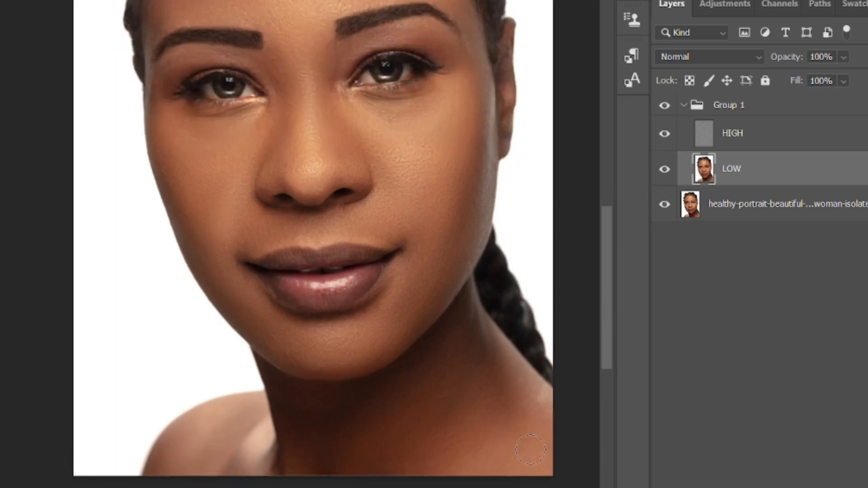
{"action": "scroll", "coordinate": [531, 451], "scroll_direction": "up", "scroll_amount": 2}
{"action": "scroll", "coordinate": [538, 449], "scroll_direction": "down", "scroll_amount": 5}
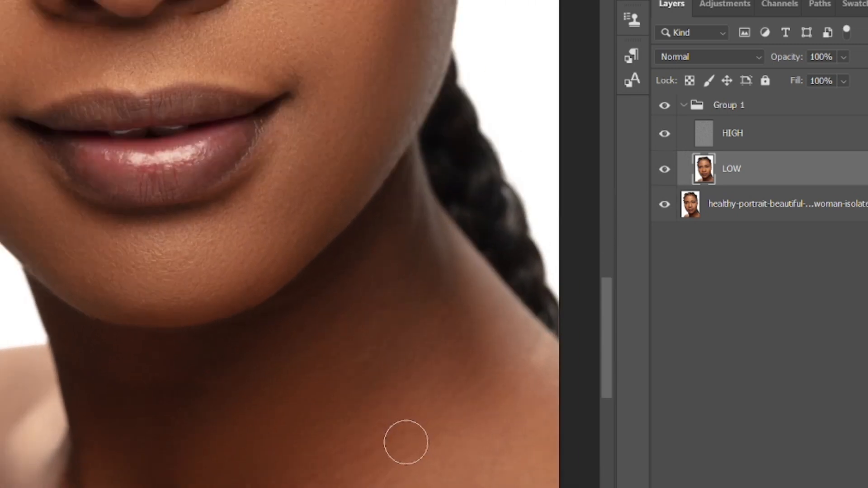
{"action": "scroll", "coordinate": [243, 168], "scroll_direction": "up", "scroll_amount": 1}
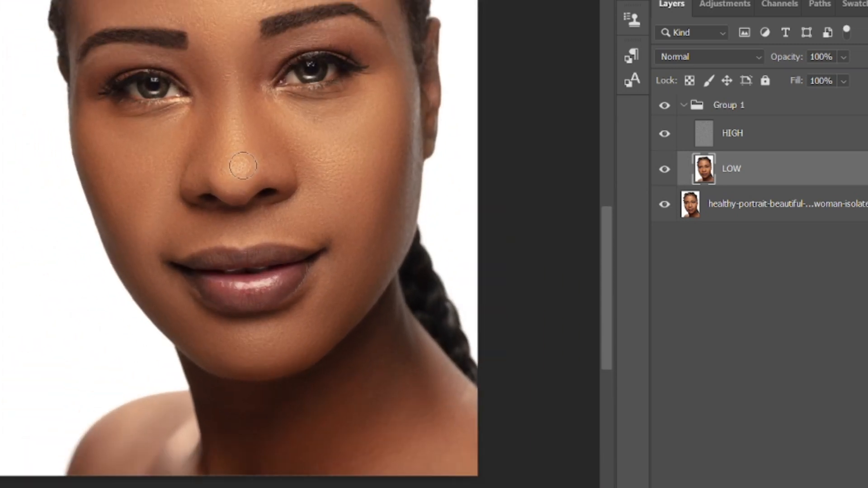
{"action": "scroll", "coordinate": [240, 179], "scroll_direction": "down", "scroll_amount": 2}
{"action": "scroll", "coordinate": [239, 187], "scroll_direction": "left", "scroll_amount": 4}
{"action": "scroll", "coordinate": [241, 192], "scroll_direction": "right", "scroll_amount": 3}
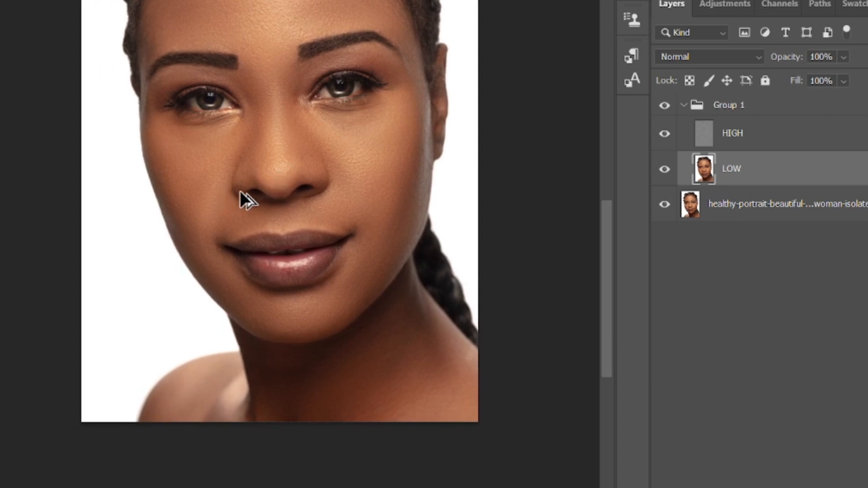
{"action": "scroll", "coordinate": [246, 201], "scroll_direction": "up", "scroll_amount": 9}
{"action": "scroll", "coordinate": [246, 202], "scroll_direction": "up", "scroll_amount": 2}
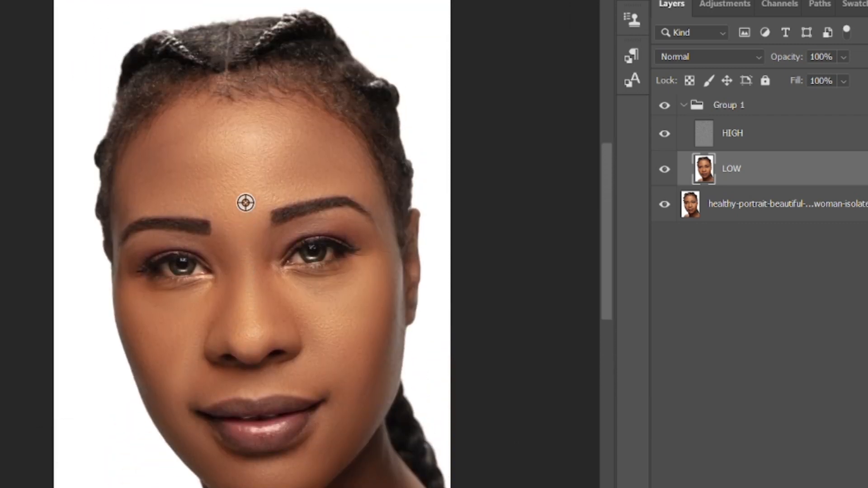
{"action": "scroll", "coordinate": [245, 202], "scroll_direction": "up", "scroll_amount": 2}
{"action": "scroll", "coordinate": [245, 202], "scroll_direction": "down", "scroll_amount": 3}
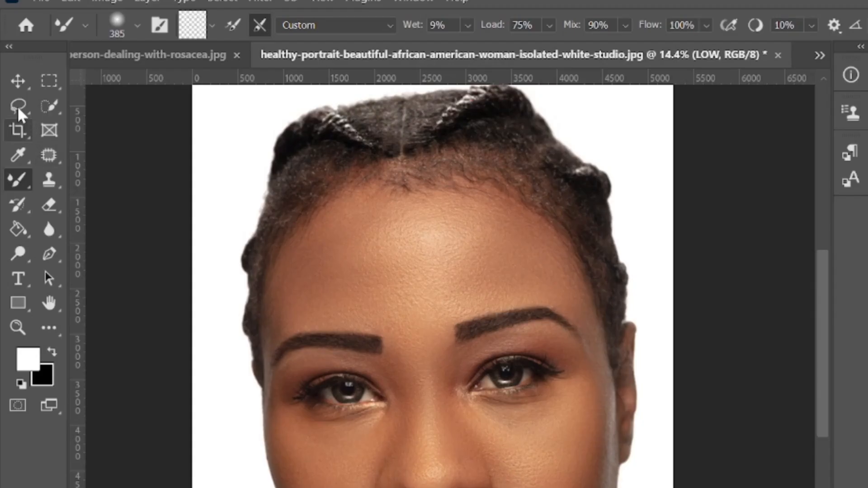
Step: Outline the forehead skin on the LOW layer with the Lasso tool, following the brows and dipping between them
{"action": "left_click", "coordinate": [17, 106]}
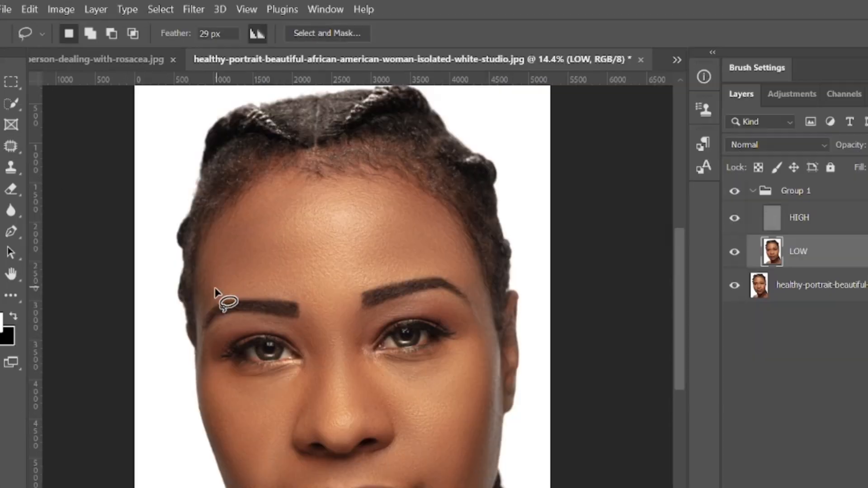
{"action": "mouse_move", "coordinate": [211, 304]}
{"action": "left_mouse_down"}
{"action": "mouse_move", "coordinate": [277, 292]}
{"action": "mouse_move", "coordinate": [304, 296]}
{"action": "mouse_move", "coordinate": [329, 325]}
{"action": "left_mouse_up"}
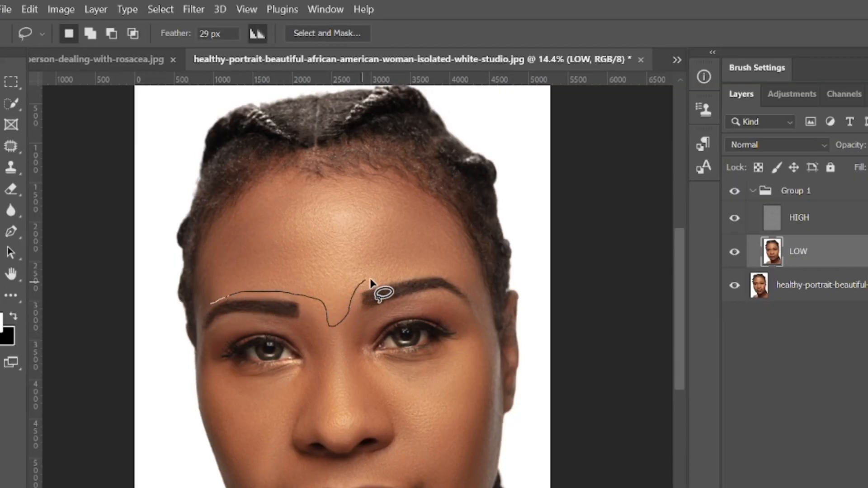
{"action": "mouse_move", "coordinate": [370, 282]}
{"action": "left_mouse_down"}
{"action": "mouse_move", "coordinate": [412, 268]}
{"action": "mouse_move", "coordinate": [460, 278]}
{"action": "mouse_move", "coordinate": [439, 235]}
{"action": "left_mouse_up"}
{"action": "left_click_drag", "start_coordinate": [365, 202], "coordinate": [329, 192]}
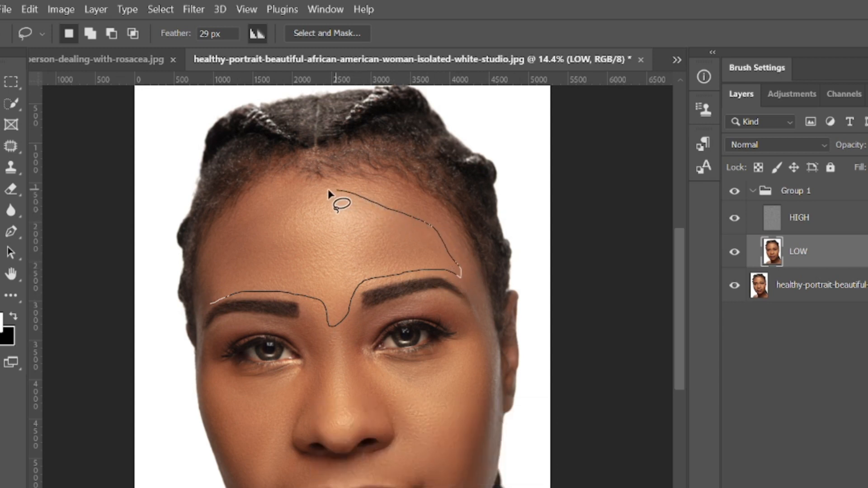
{"action": "left_click_drag", "start_coordinate": [221, 270], "coordinate": [211, 302]}
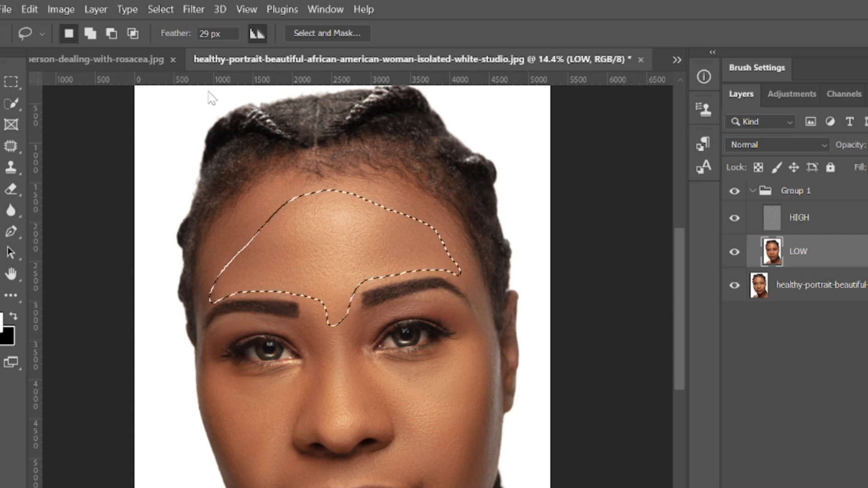
Step: Smooth the selected forehead with a Gaussian Blur of 41.5 pixels radius, and deselect it
{"action": "left_click", "coordinate": [193, 10]}
{"action": "mouse_move", "coordinate": [291, 207]}
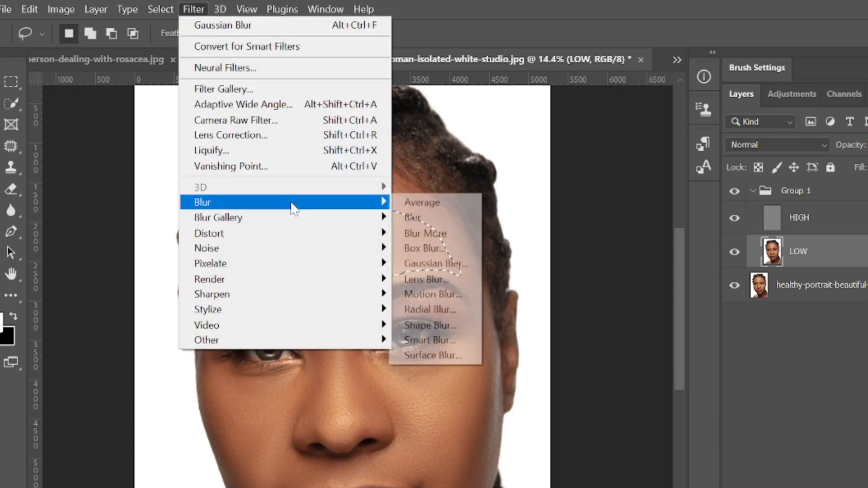
{"action": "left_click", "coordinate": [437, 263]}
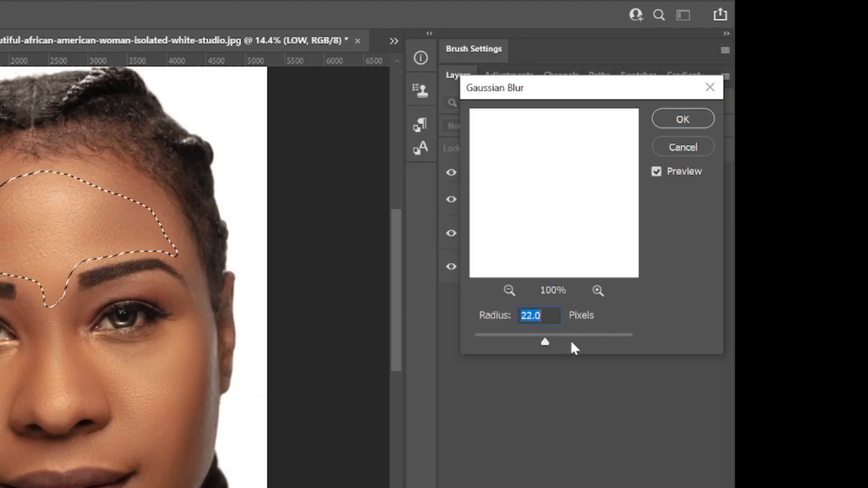
{"action": "left_click", "coordinate": [508, 291]}
{"action": "left_click", "coordinate": [508, 291]}
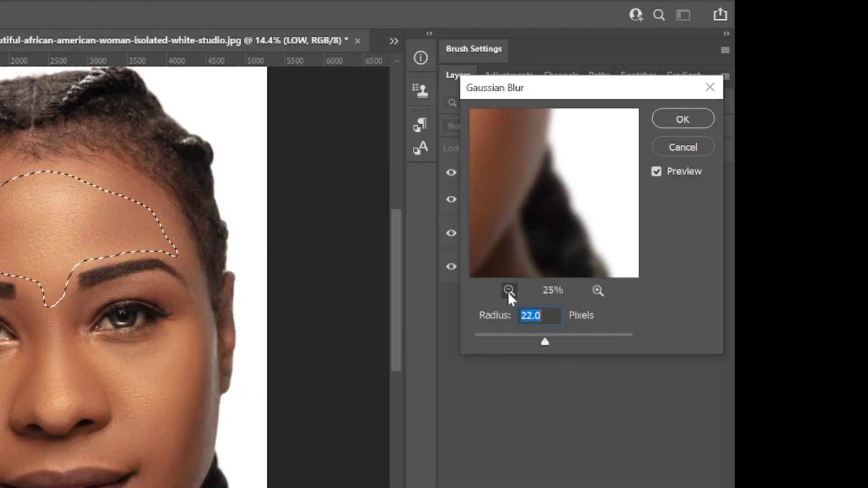
{"action": "left_click", "coordinate": [509, 291]}
{"action": "left_click", "coordinate": [508, 291]}
{"action": "left_click", "coordinate": [508, 291]}
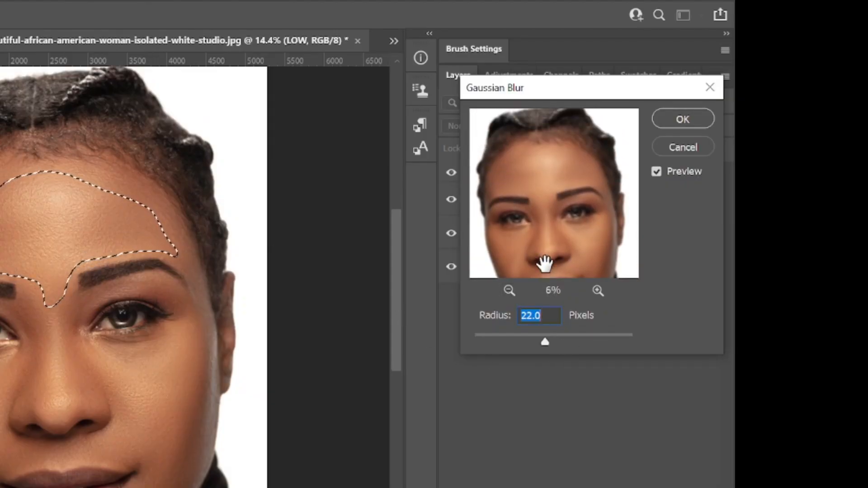
{"action": "left_click", "coordinate": [599, 291]}
{"action": "left_click", "coordinate": [599, 291]}
{"action": "left_click", "coordinate": [599, 290]}
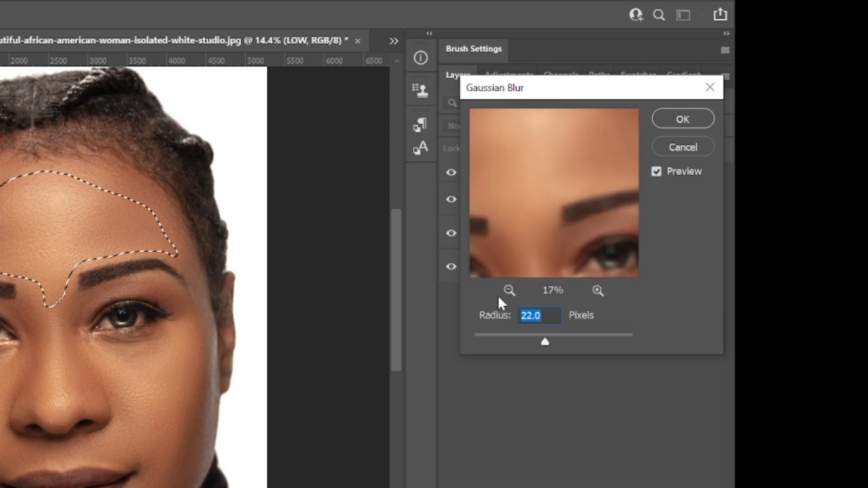
{"action": "left_click", "coordinate": [508, 291]}
{"action": "left_click_drag", "start_coordinate": [502, 202], "coordinate": [522, 211]}
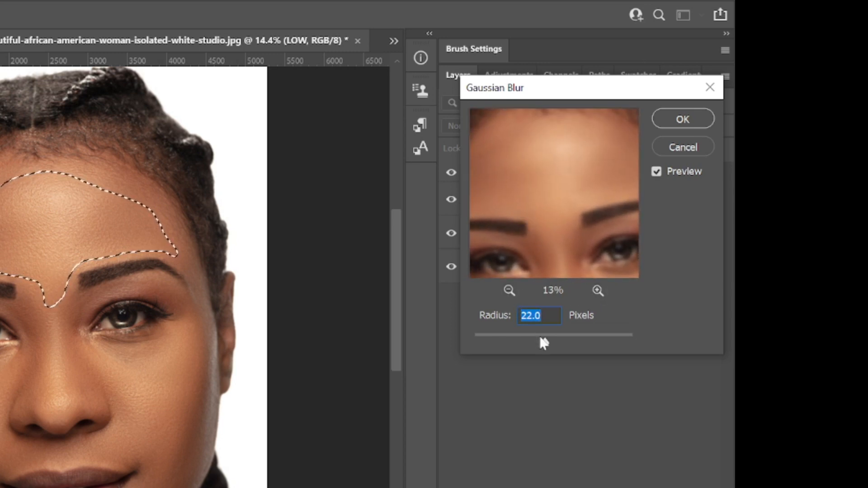
{"action": "mouse_move", "coordinate": [546, 344]}
{"action": "left_mouse_down"}
{"action": "mouse_move", "coordinate": [520, 346]}
{"action": "mouse_move", "coordinate": [570, 344]}
{"action": "mouse_move", "coordinate": [556, 344]}
{"action": "left_mouse_up"}
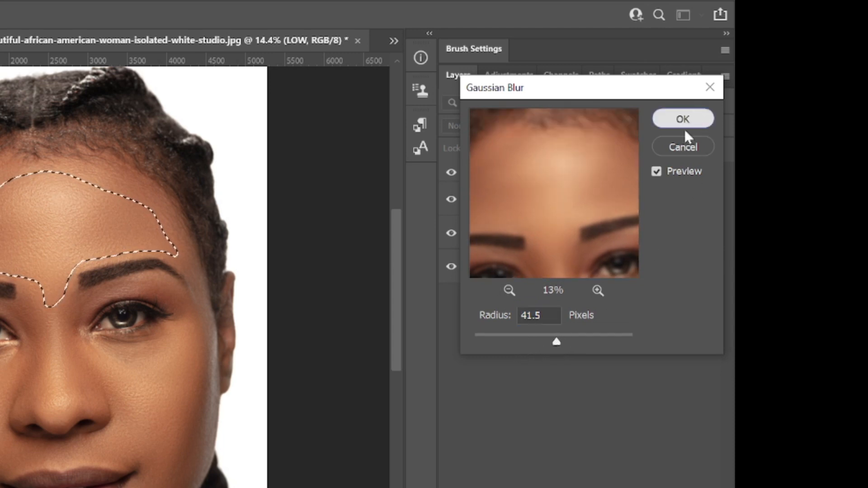
{"action": "left_click", "coordinate": [685, 127]}
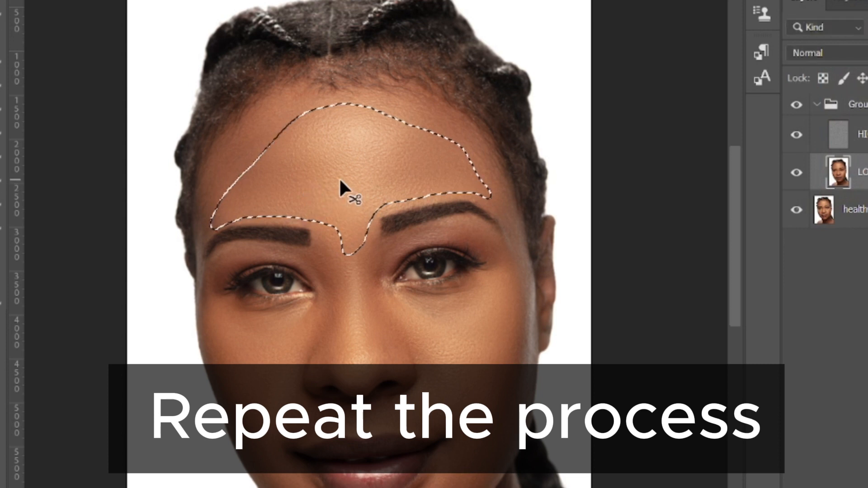
{"action": "key", "text": "ctrl+d"}
Step: Lasso the cheek skin beside the nose on the left half of the face and reapply the last Gaussian Blur
{"action": "key", "text": "l"}
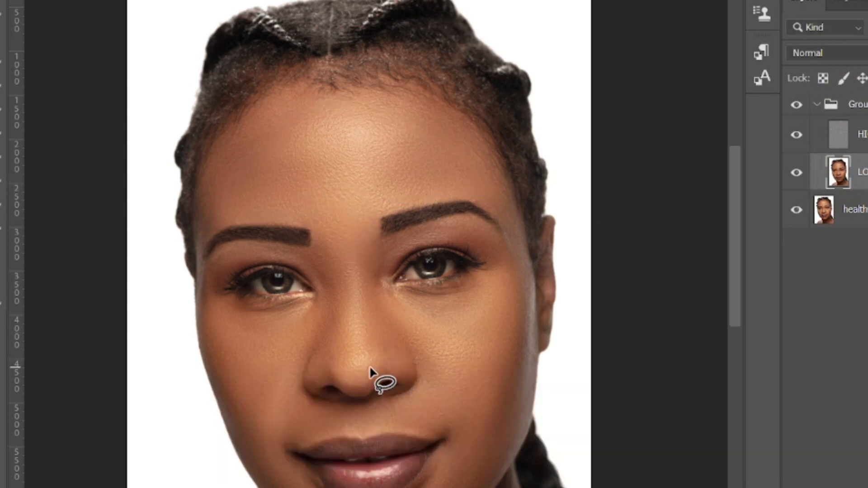
{"action": "scroll", "coordinate": [377, 376], "scroll_direction": "up", "scroll_amount": 1}
{"action": "scroll", "coordinate": [375, 369], "scroll_direction": "down", "scroll_amount": 1}
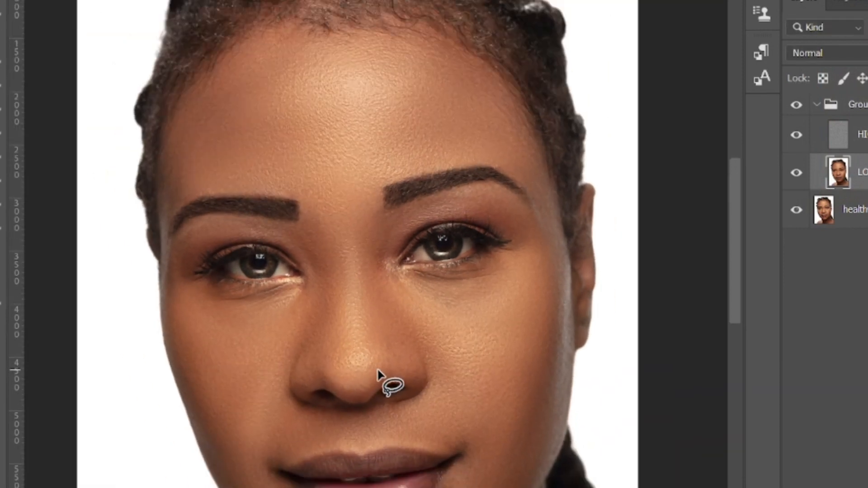
{"action": "scroll", "coordinate": [465, 371], "scroll_direction": "down", "scroll_amount": 1}
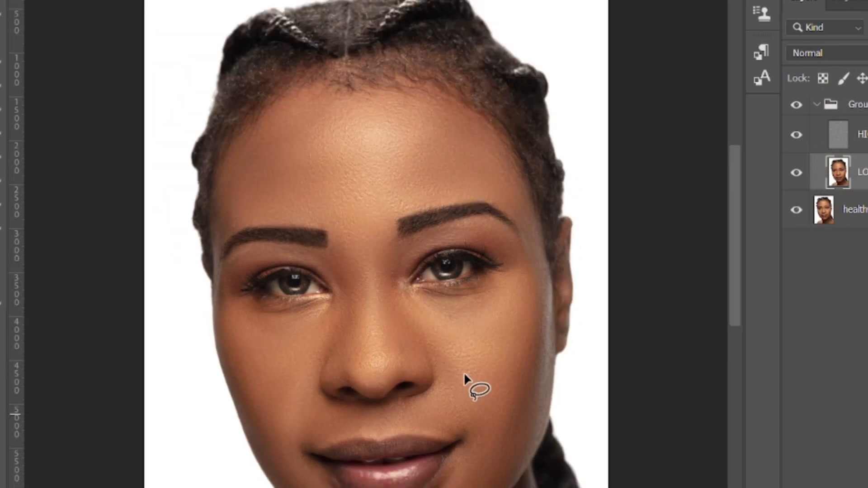
{"action": "scroll", "coordinate": [319, 420], "scroll_direction": "up", "scroll_amount": 2}
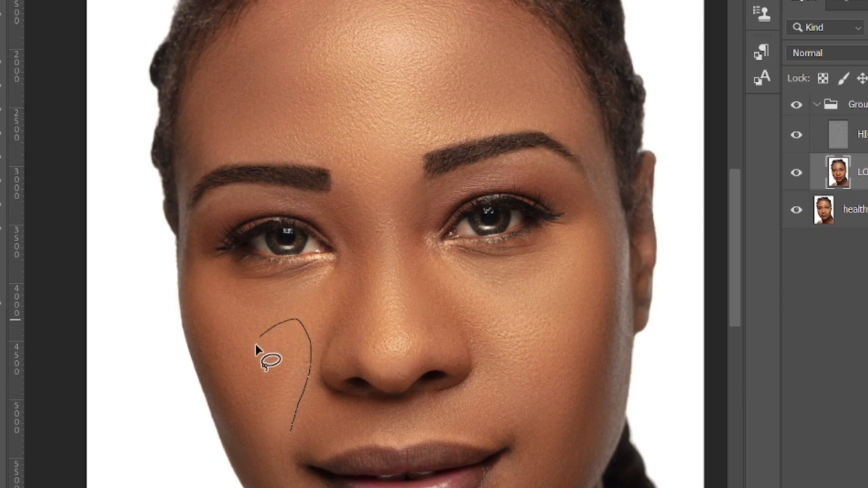
{"action": "mouse_move", "coordinate": [248, 417]}
{"action": "left_mouse_down"}
{"action": "mouse_move", "coordinate": [256, 471]}
{"action": "mouse_move", "coordinate": [277, 464]}
{"action": "mouse_move", "coordinate": [296, 441]}
{"action": "mouse_move", "coordinate": [297, 416]}
{"action": "left_mouse_up"}
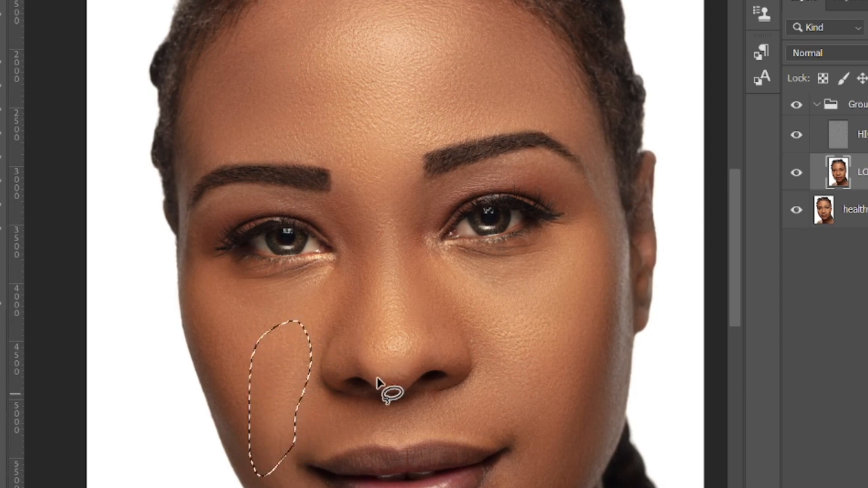
{"action": "right_click", "coordinate": [279, 380]}
{"action": "left_click", "coordinate": [346, 315]}
Step: Lasso a narrow strip of skin beside the left corner of the mouth in the image and reapply the Gaussian Blur
{"action": "scroll", "coordinate": [294, 438], "scroll_direction": "down", "scroll_amount": 1}
{"action": "scroll", "coordinate": [294, 439], "scroll_direction": "up", "scroll_amount": 1}
{"action": "left_click_drag", "start_coordinate": [289, 414], "coordinate": [292, 354]}
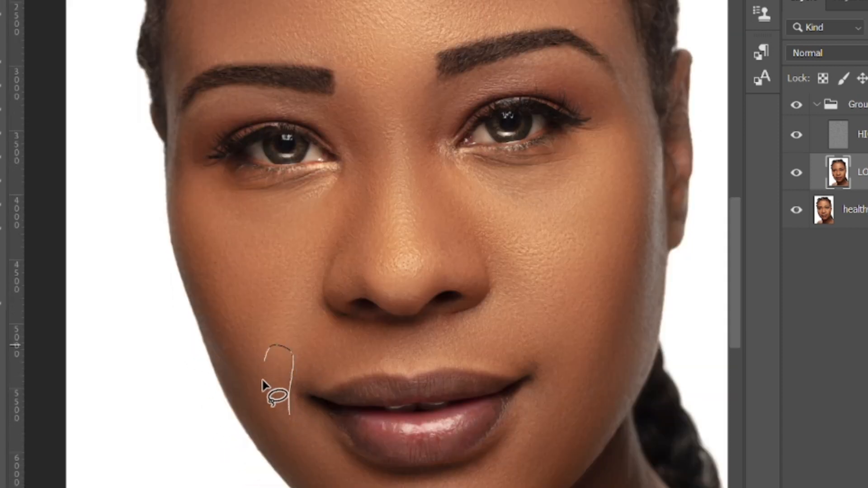
{"action": "mouse_move", "coordinate": [264, 384]}
{"action": "left_mouse_down"}
{"action": "mouse_move", "coordinate": [271, 420]}
{"action": "mouse_move", "coordinate": [290, 410]}
{"action": "left_mouse_up"}
{"action": "right_click", "coordinate": [284, 380]}
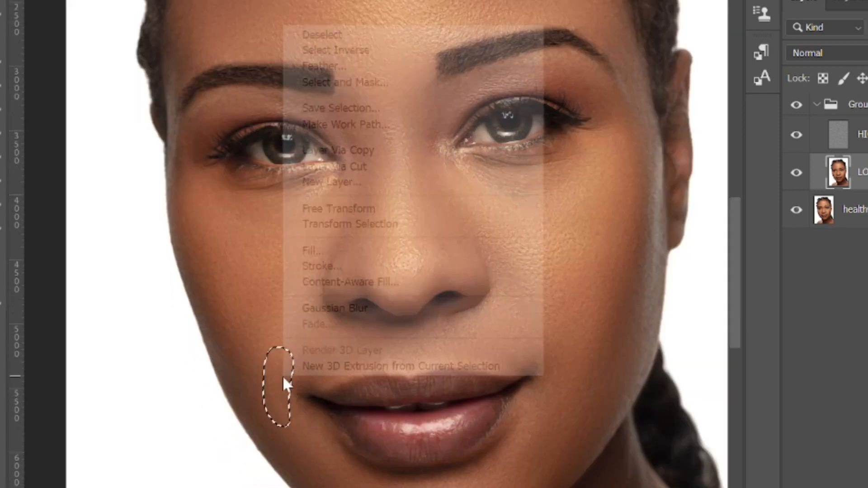
{"action": "left_click", "coordinate": [337, 310]}
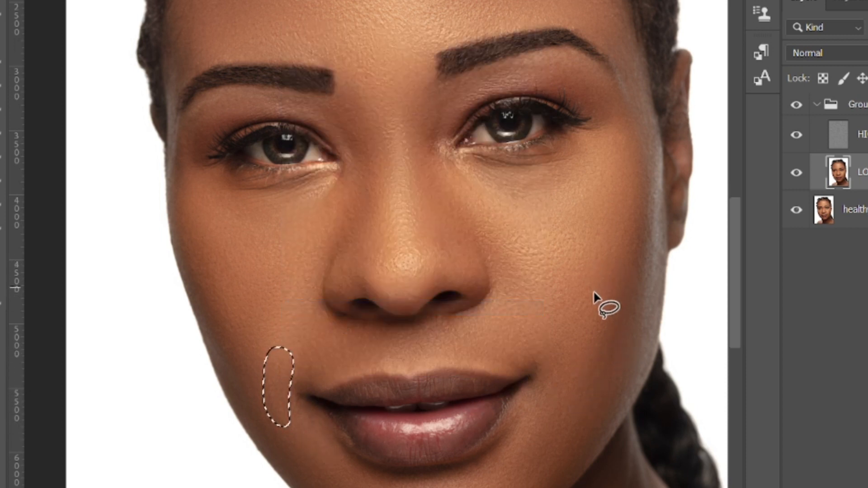
Step: Lasso the cheek between the nose and the eye on the right half of the face and apply the Gaussian Blur twice
{"action": "left_click_drag", "start_coordinate": [561, 324], "coordinate": [572, 277]}
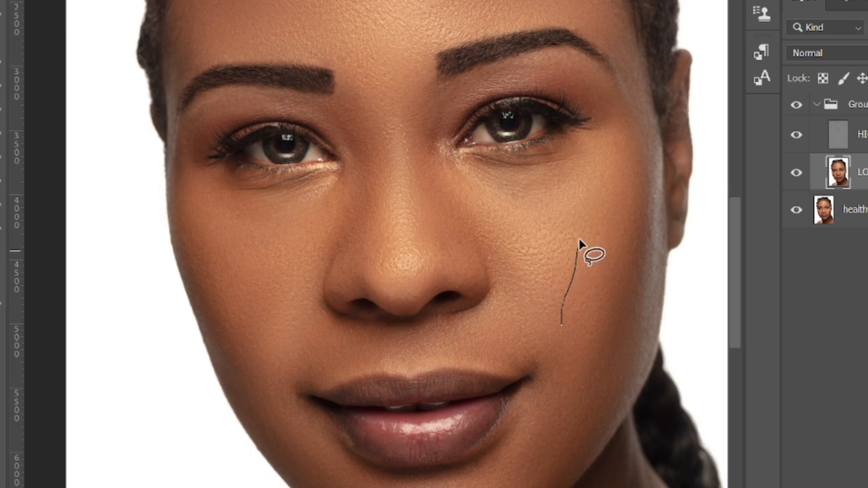
{"action": "mouse_move", "coordinate": [500, 218]}
{"action": "left_mouse_down"}
{"action": "mouse_move", "coordinate": [443, 194]}
{"action": "mouse_move", "coordinate": [436, 198]}
{"action": "mouse_move", "coordinate": [468, 257]}
{"action": "left_mouse_up"}
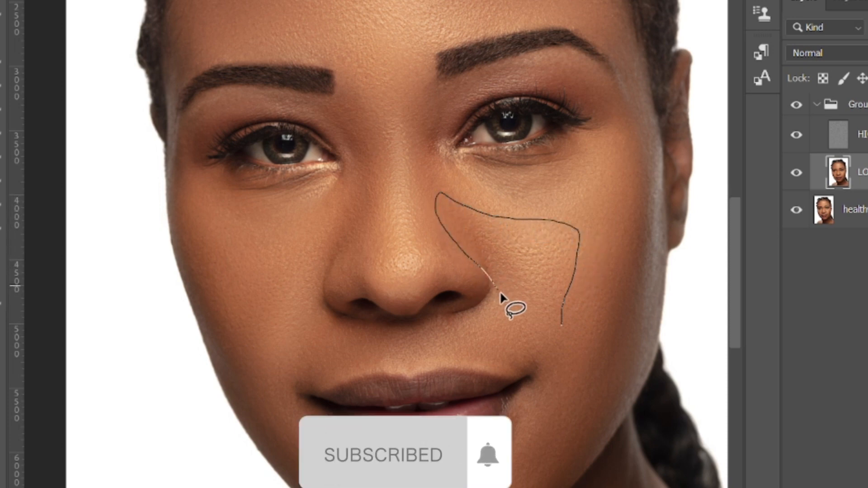
{"action": "left_click_drag", "start_coordinate": [500, 292], "coordinate": [561, 319]}
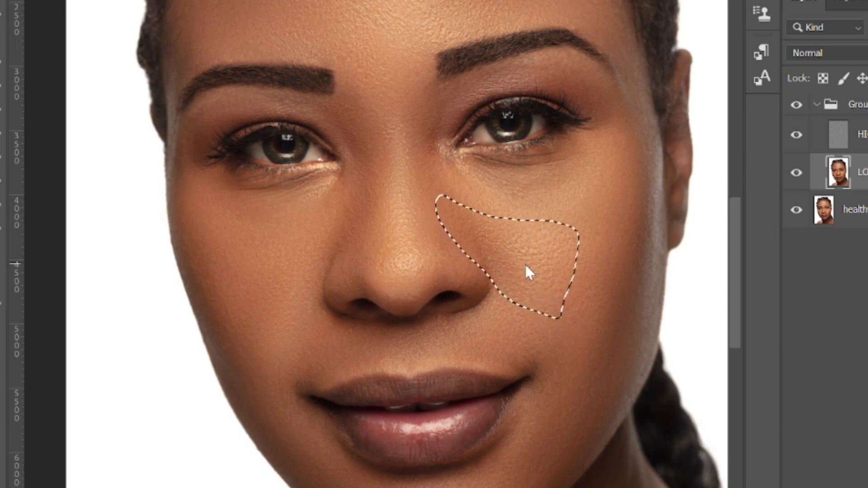
{"action": "right_click", "coordinate": [525, 266]}
{"action": "left_click", "coordinate": [582, 198]}
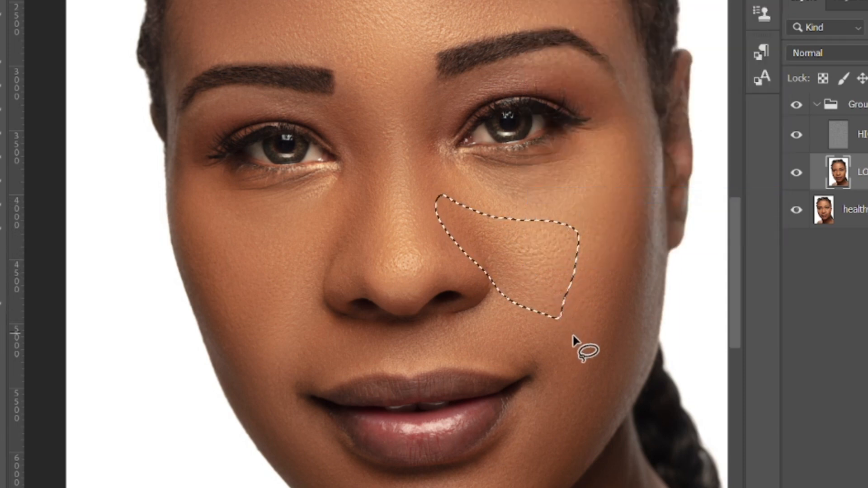
{"action": "right_click", "coordinate": [525, 261]}
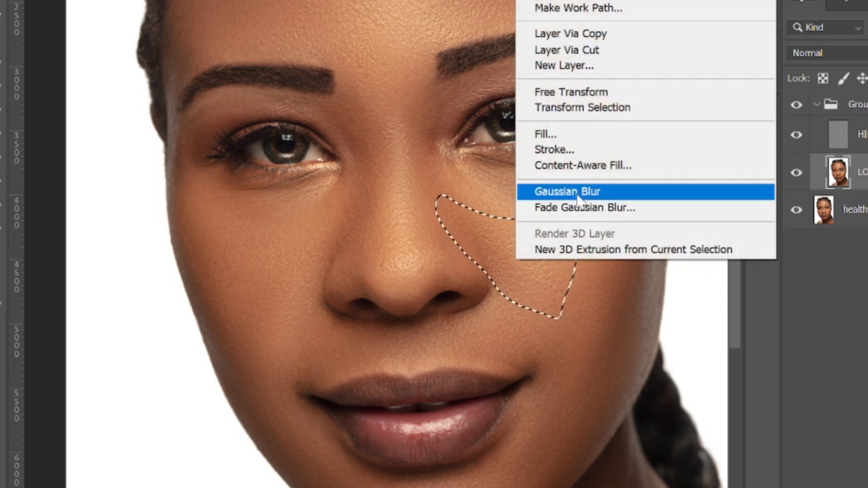
{"action": "left_click", "coordinate": [577, 196]}
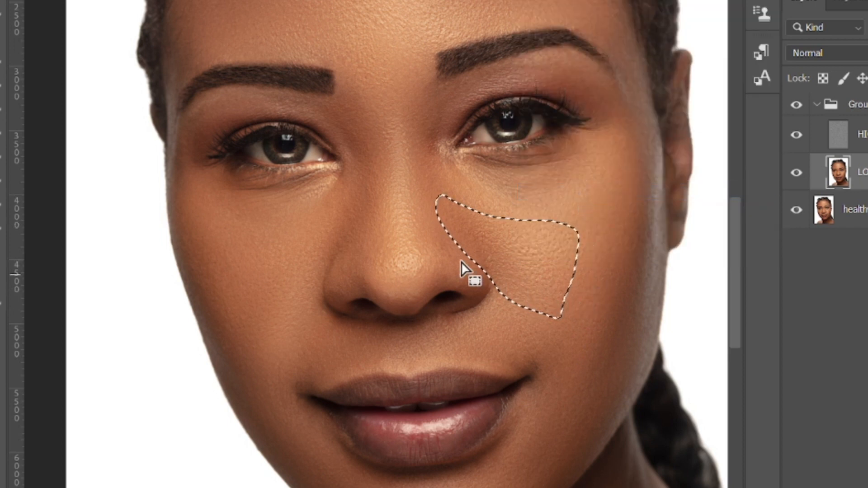
Step: Lasso the highlight along the bridge of the nose and reapply the Gaussian Blur to it
{"action": "left_click_drag", "start_coordinate": [427, 261], "coordinate": [426, 229]}
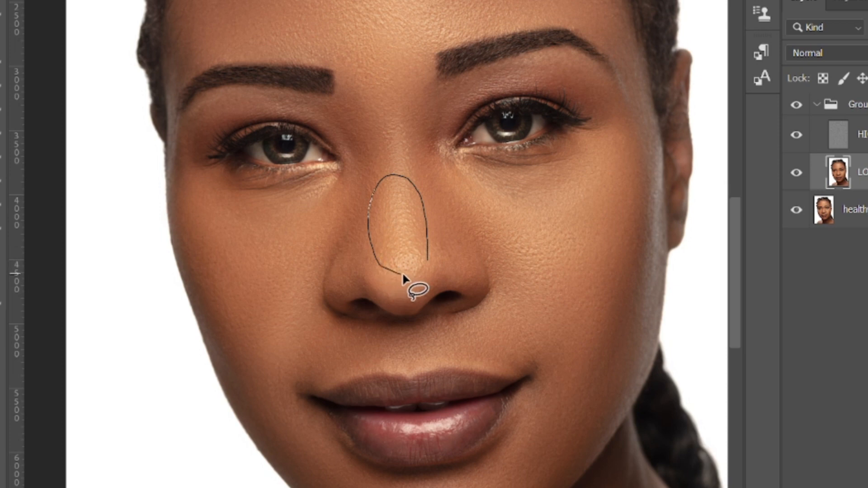
{"action": "left_click_drag", "start_coordinate": [425, 257], "coordinate": [425, 257]}
{"action": "right_click", "coordinate": [406, 254]}
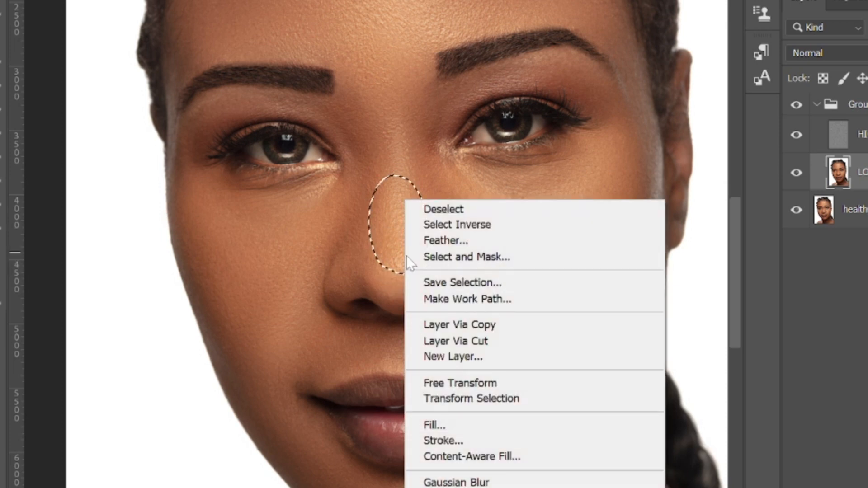
{"action": "left_click", "coordinate": [470, 482]}
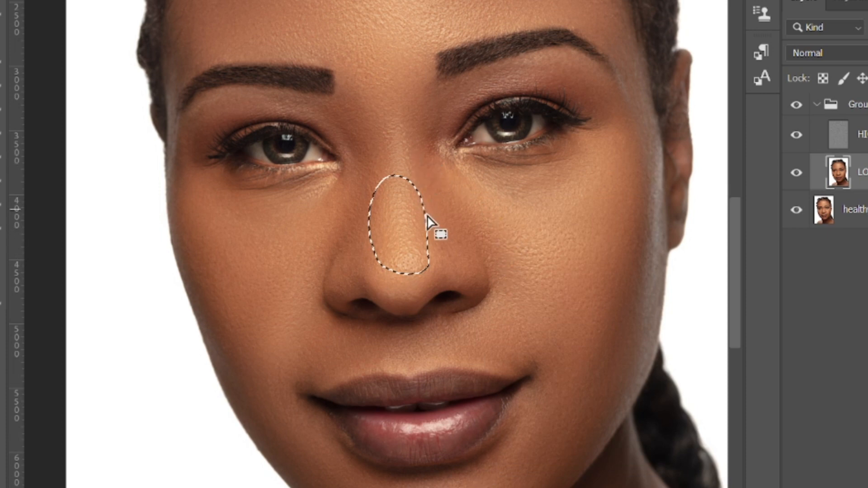
Step: Clear the selection on the nose and examine the retouched skin up close and across the whole face
{"action": "scroll", "coordinate": [436, 239], "scroll_direction": "down", "scroll_amount": 2}
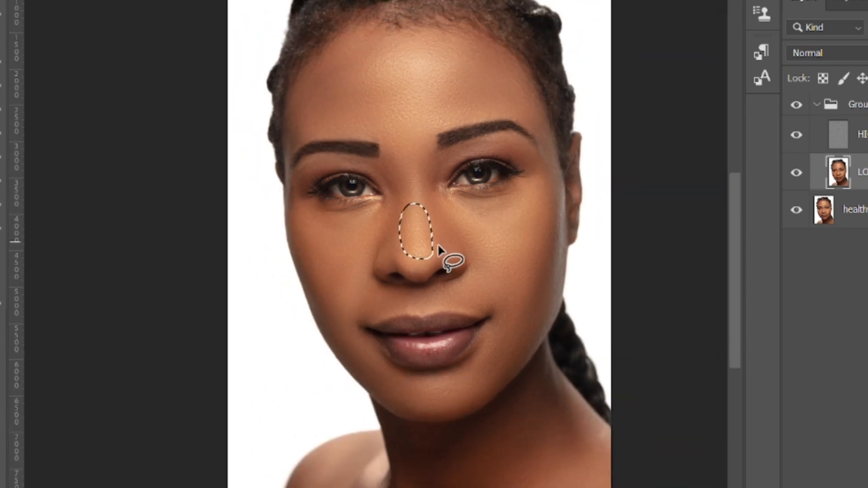
{"action": "scroll", "coordinate": [444, 295], "scroll_direction": "up", "scroll_amount": 2}
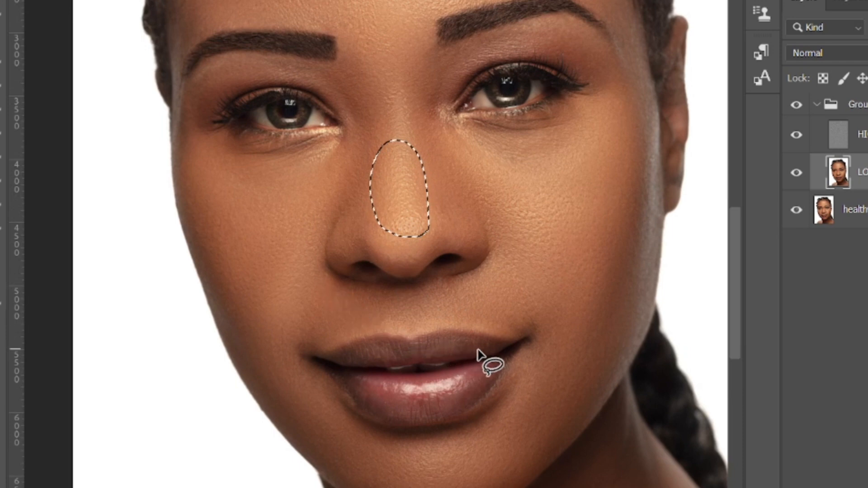
{"action": "scroll", "coordinate": [479, 355], "scroll_direction": "down", "scroll_amount": 5}
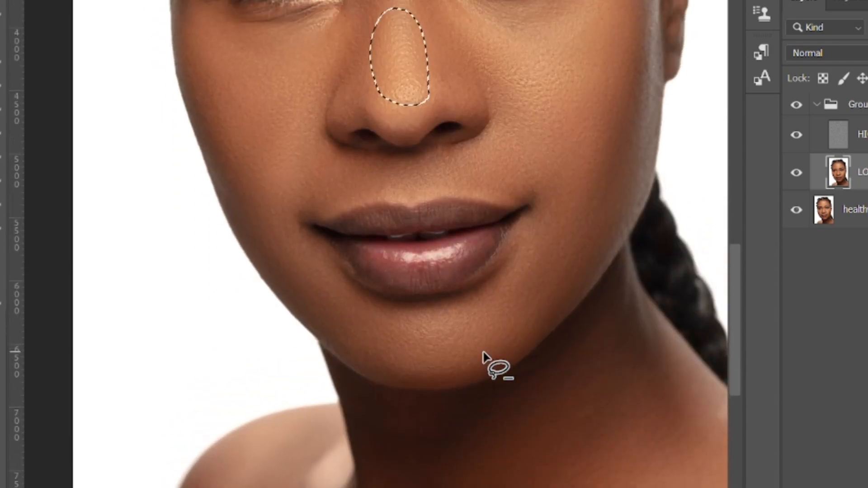
{"action": "scroll", "coordinate": [483, 357], "scroll_direction": "up", "scroll_amount": 6}
{"action": "left_click", "coordinate": [485, 330]}
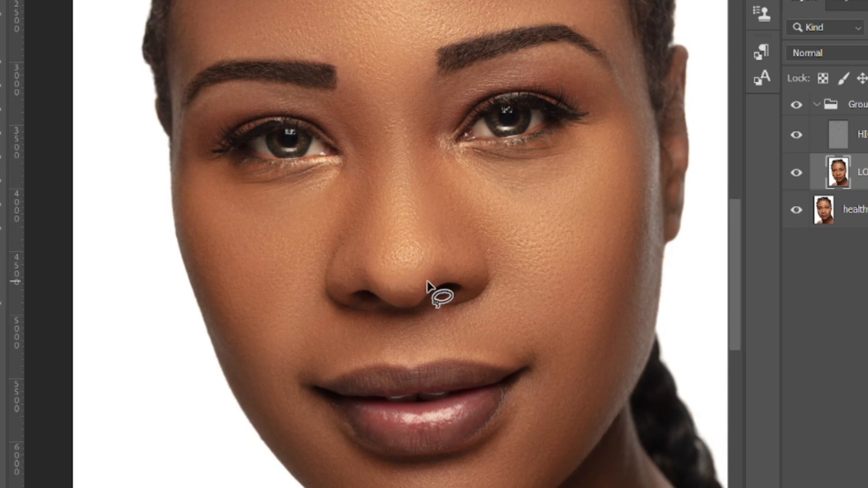
{"action": "scroll", "coordinate": [427, 281], "scroll_direction": "down", "scroll_amount": 5}
{"action": "scroll", "coordinate": [453, 282], "scroll_direction": "up", "scroll_amount": 1}
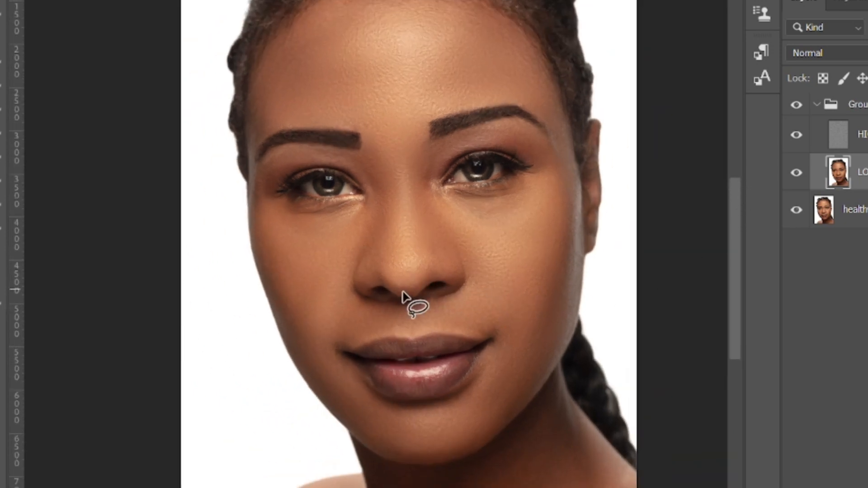
{"action": "scroll", "coordinate": [404, 298], "scroll_direction": "down", "scroll_amount": 1}
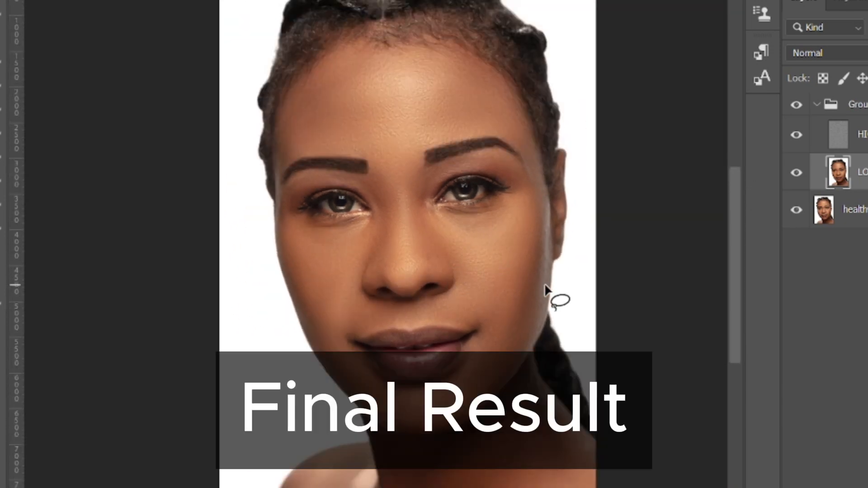
Step: Hide and reshow the group holding the HIGH and LOW layers to compare the skin before and after retouching, then examine the face up close
{"action": "scroll", "coordinate": [544, 285], "scroll_direction": "up", "scroll_amount": 1}
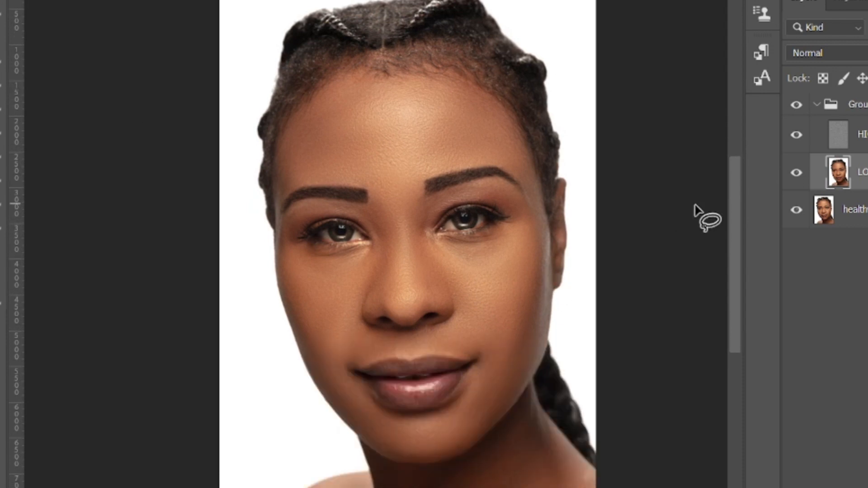
{"action": "left_click", "coordinate": [799, 105]}
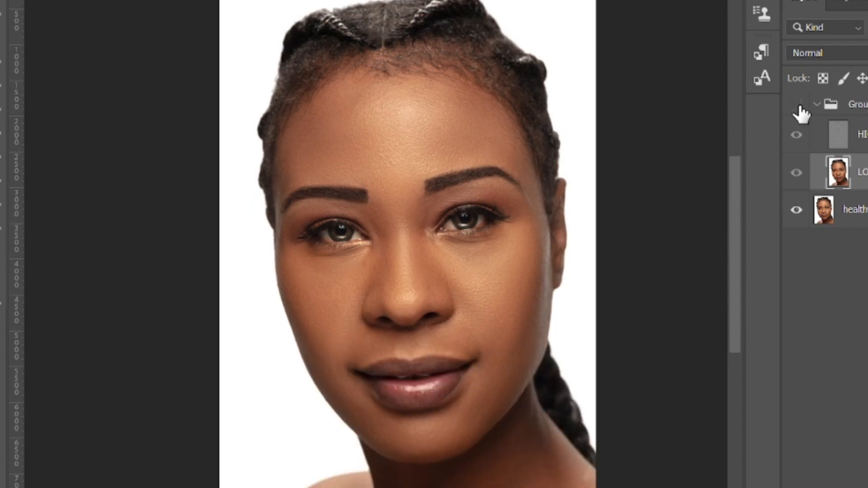
{"action": "scroll", "coordinate": [445, 304], "scroll_direction": "up", "scroll_amount": 1}
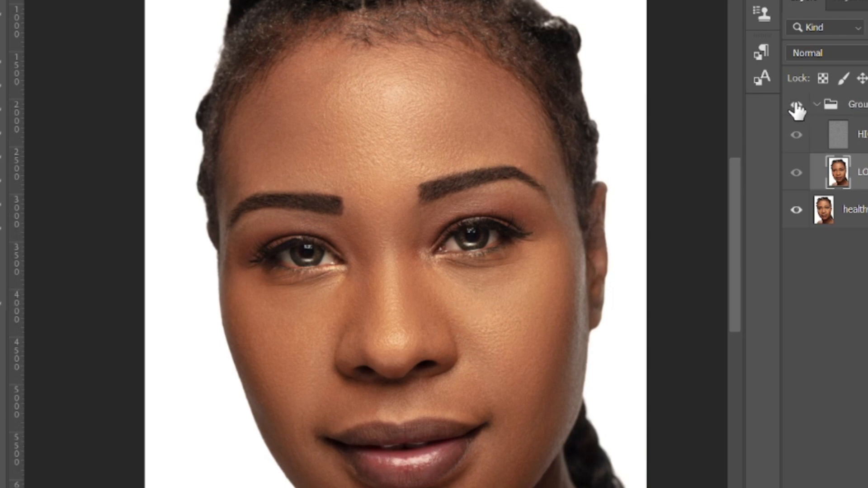
{"action": "left_click", "coordinate": [798, 109]}
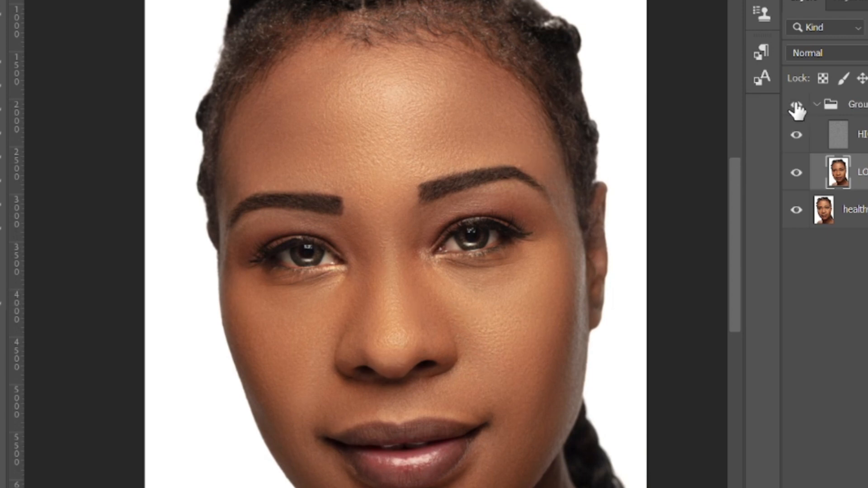
{"action": "scroll", "coordinate": [497, 279], "scroll_direction": "up", "scroll_amount": 1}
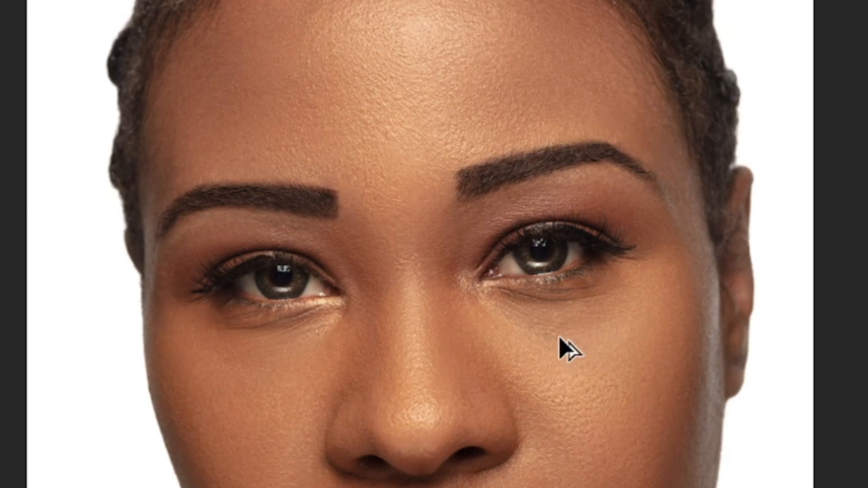
{"action": "scroll", "coordinate": [559, 337], "scroll_direction": "left", "scroll_amount": 1}
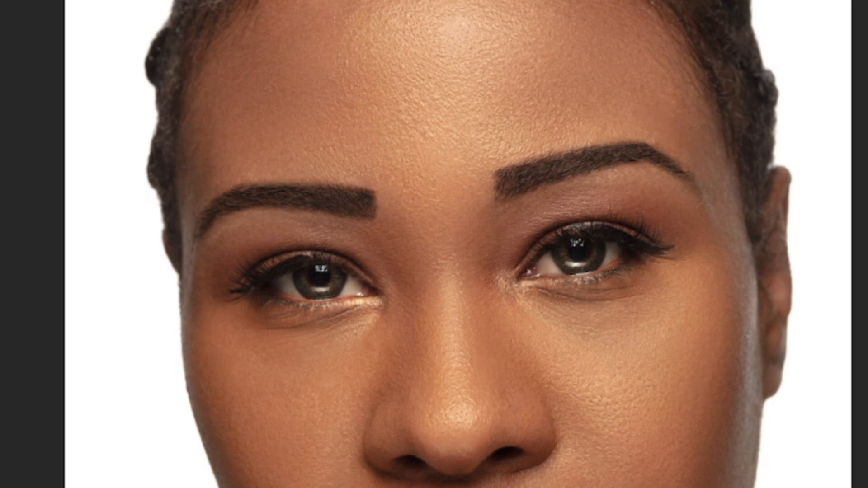
{"action": "scroll", "coordinate": [413, 350], "scroll_direction": "down", "scroll_amount": 2}
{"action": "scroll", "coordinate": [412, 349], "scroll_direction": "up", "scroll_amount": 1}
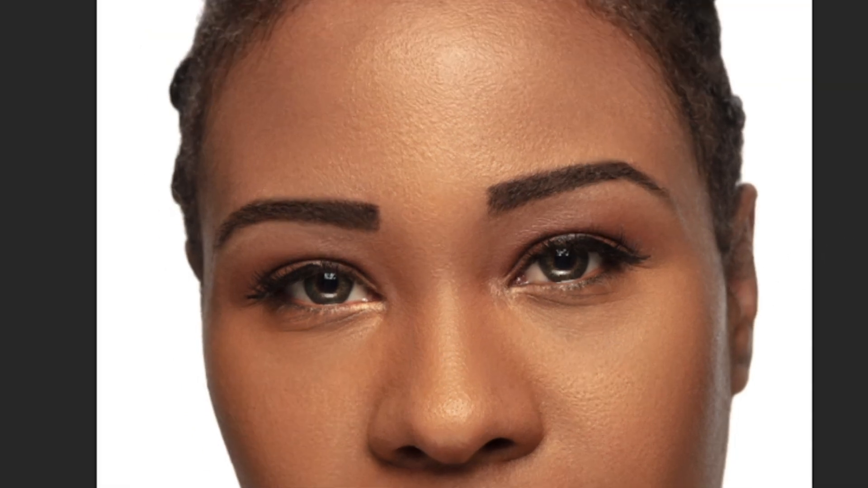